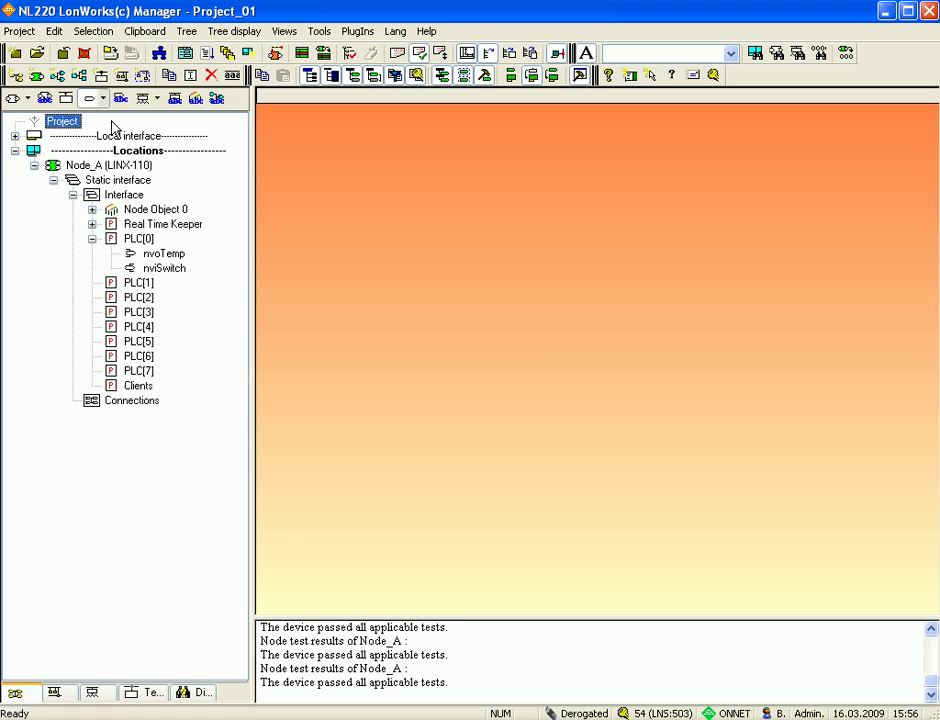
Step: Review Node_A's nvoTemp output and nviSwitch input variables
{"action": "left_click", "coordinate": [92, 167]}
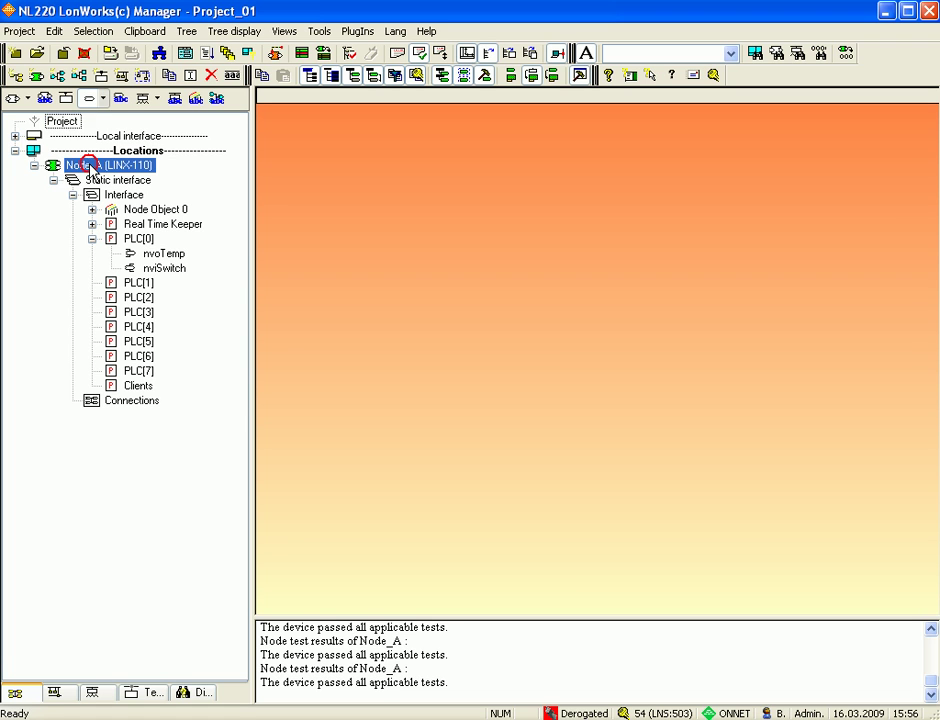
{"action": "left_click", "coordinate": [164, 256]}
{"action": "left_click", "coordinate": [164, 270]}
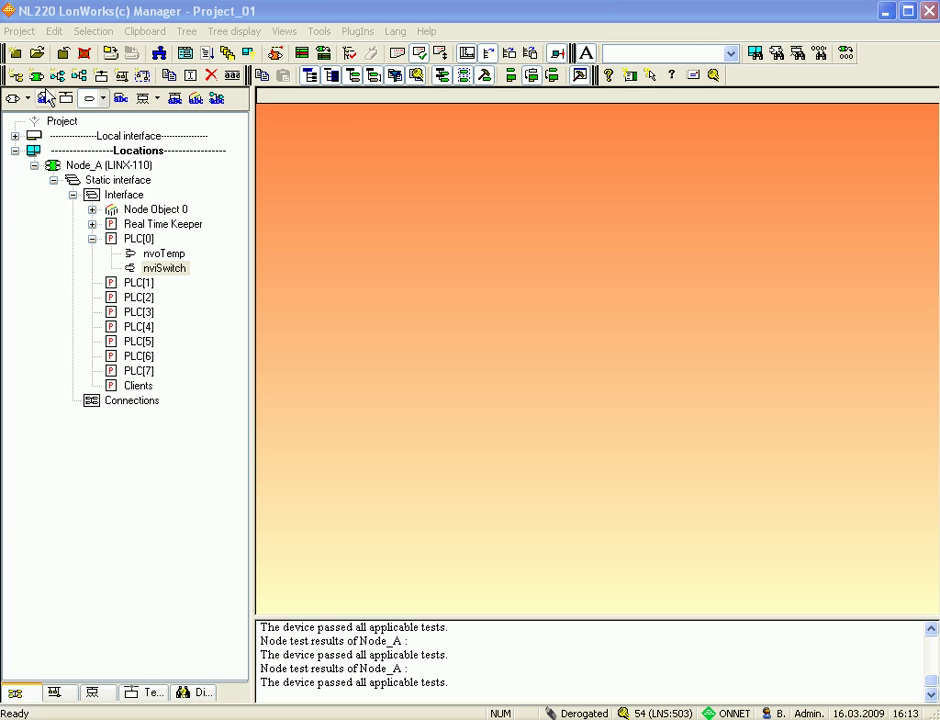
Step: Create node Port_1 from the LOYTEC L-Proxy FT-10 device template
{"action": "left_click", "coordinate": [36, 77]}
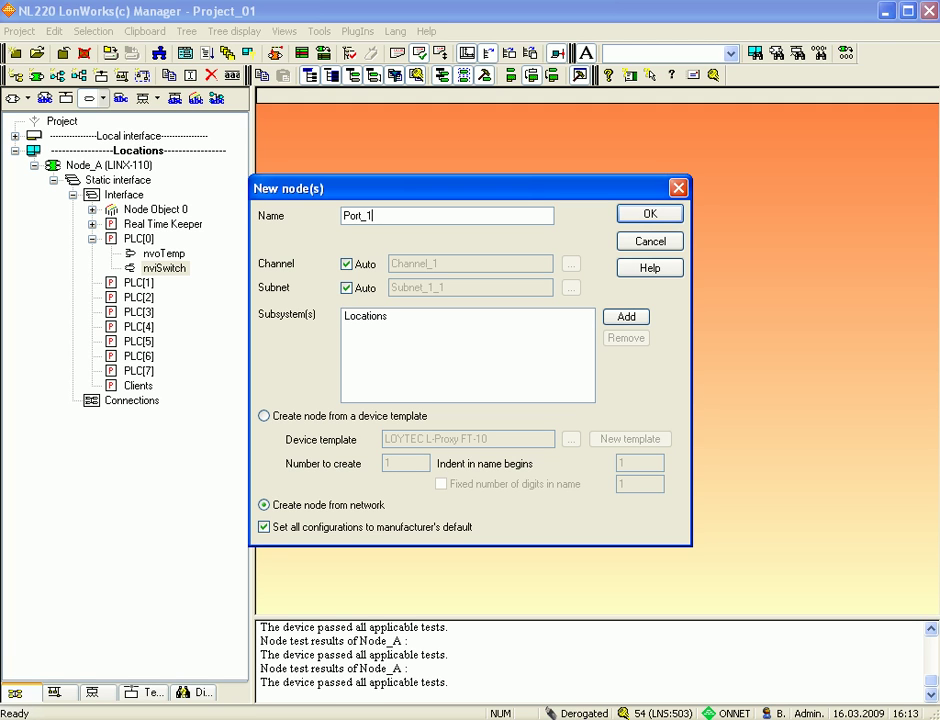
{"action": "left_click", "coordinate": [265, 417]}
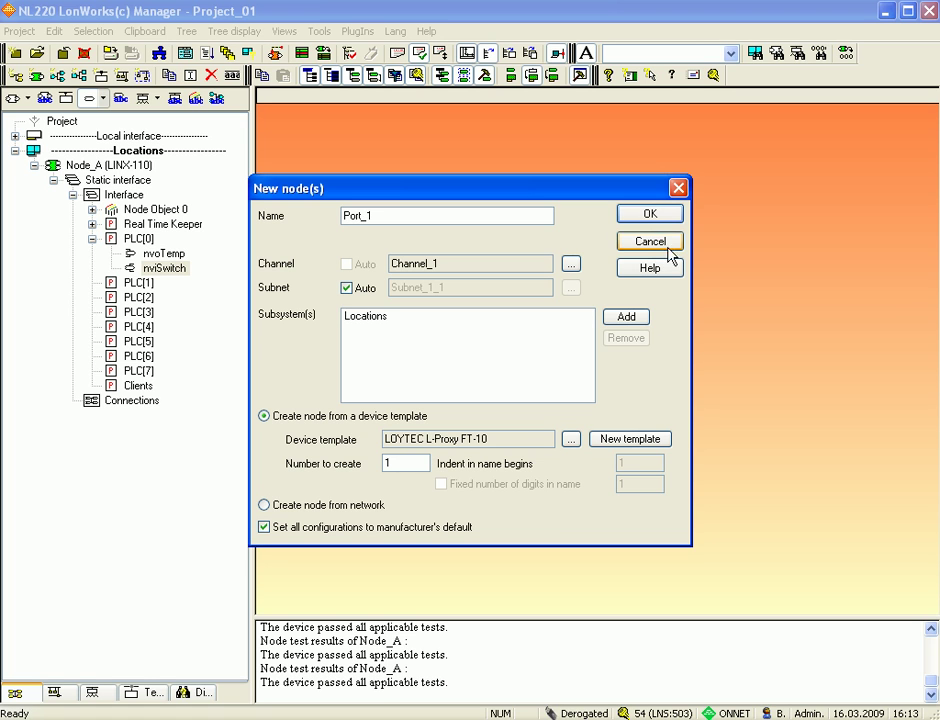
{"action": "left_click", "coordinate": [658, 216]}
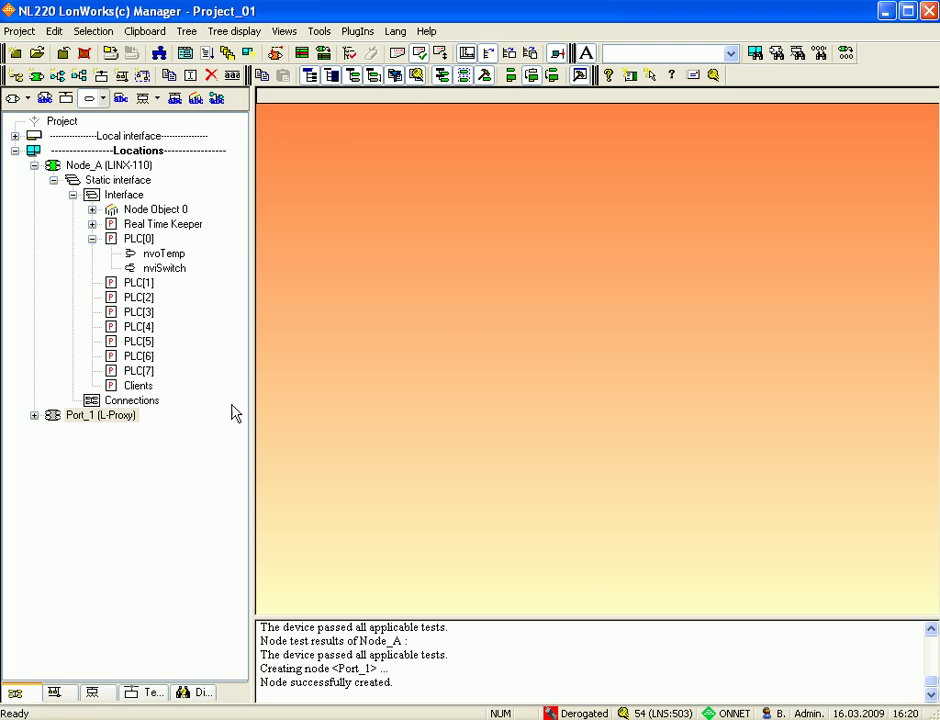
Step: Expand Port_1 and add a new virtual interface named 'testinterface' to it
{"action": "left_click", "coordinate": [35, 416]}
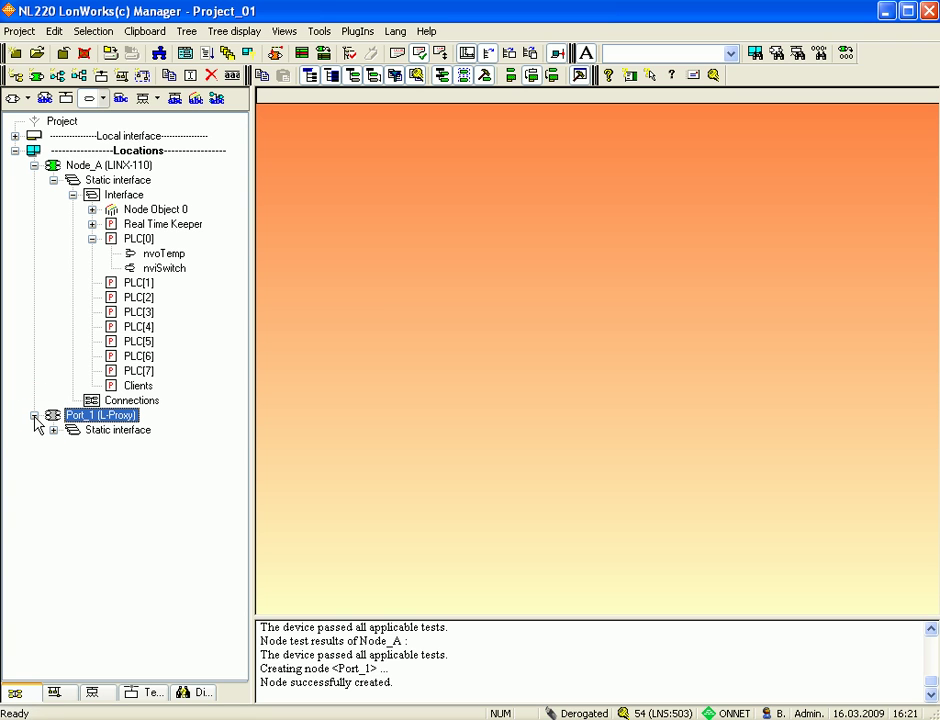
{"action": "left_click", "coordinate": [34, 416]}
{"action": "left_click", "coordinate": [34, 416]}
{"action": "right_click", "coordinate": [35, 418]}
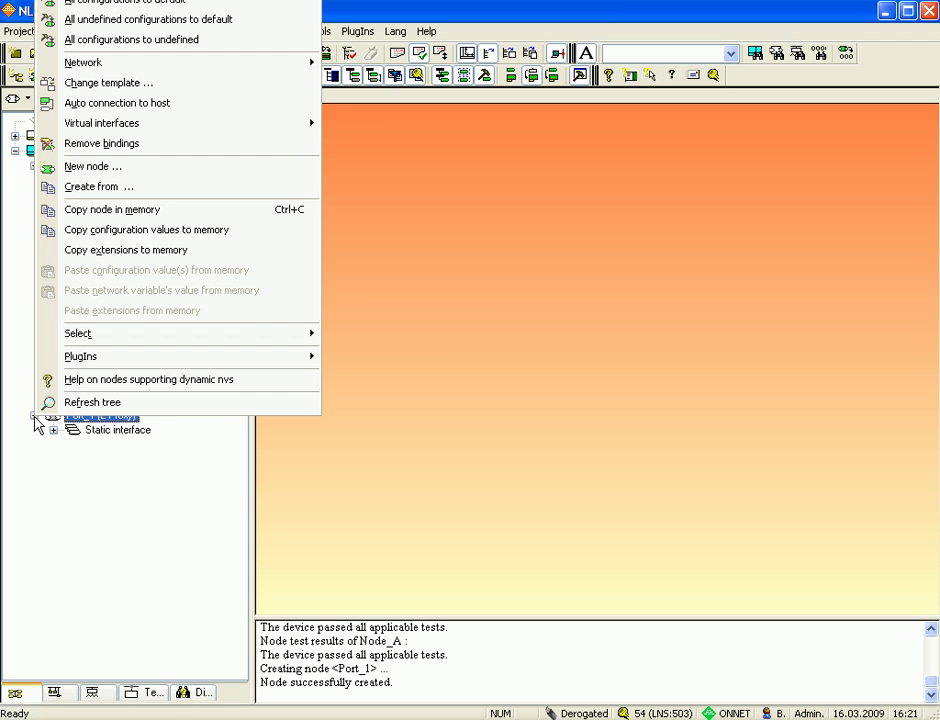
{"action": "mouse_move", "coordinate": [131, 128]}
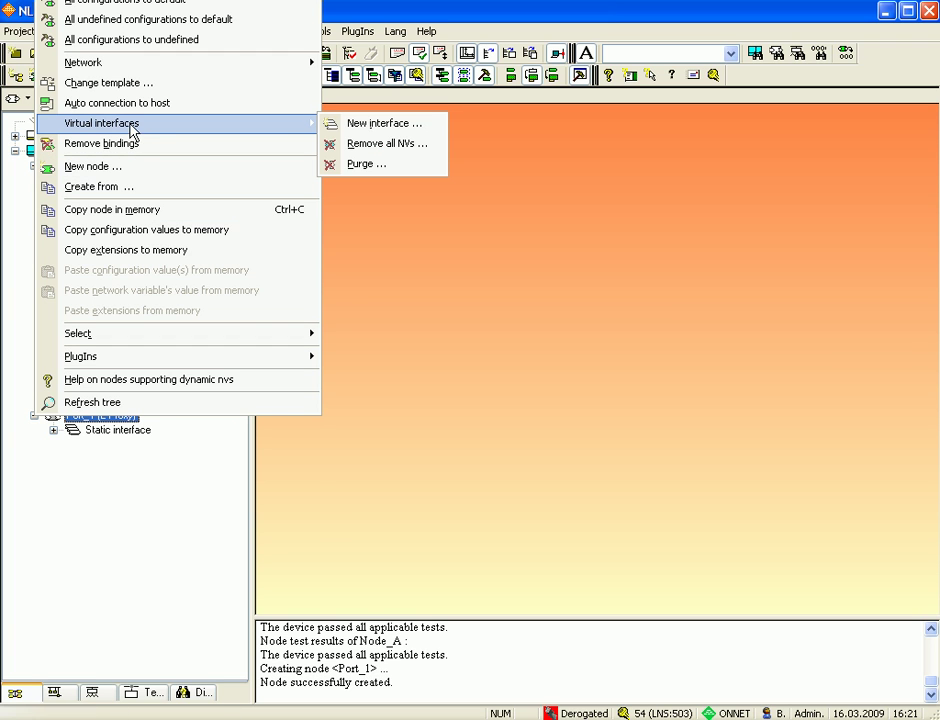
{"action": "left_click", "coordinate": [394, 136]}
{"action": "type", "text": "testinterface"}
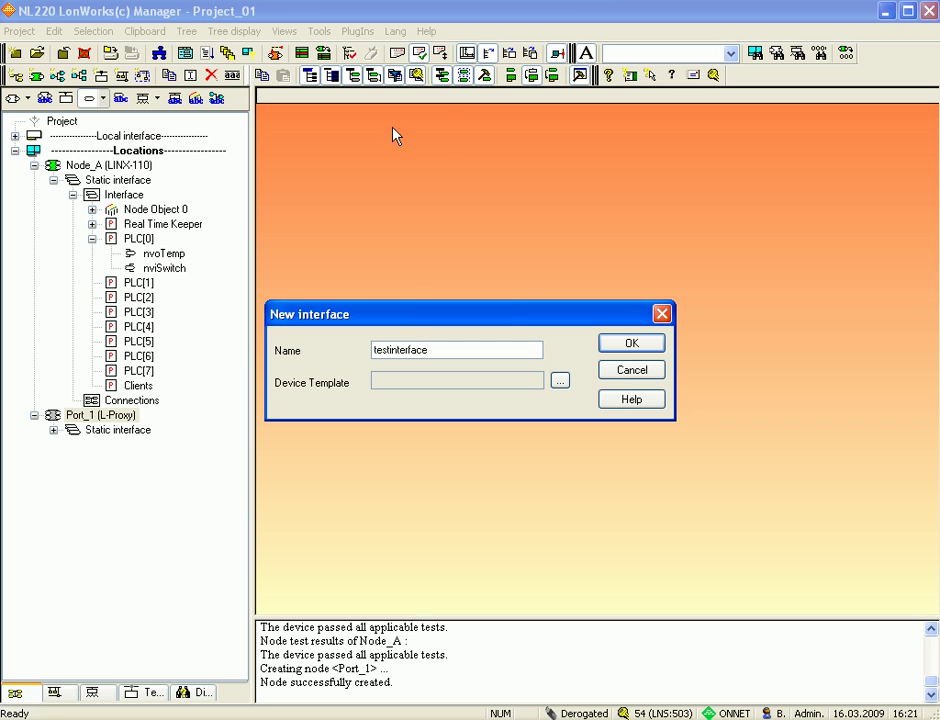
{"action": "left_click", "coordinate": [611, 346]}
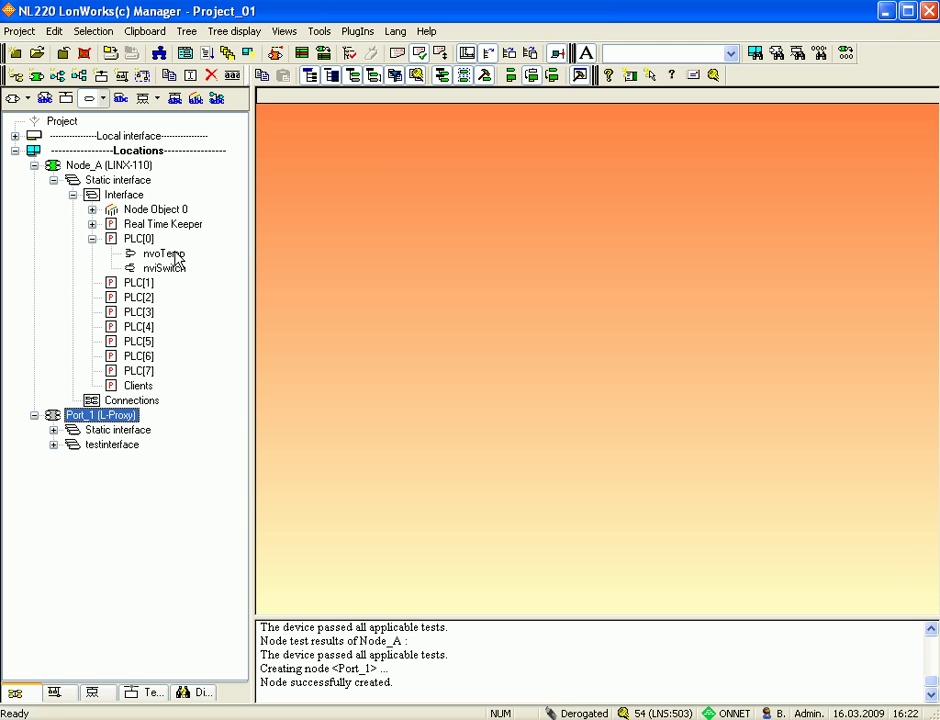
Step: Connect Node_A's nvoTemp to a new Port_1 input nviTemp, saved as NvConn4
{"action": "left_click_drag", "start_coordinate": [176, 257], "coordinate": [79, 437]}
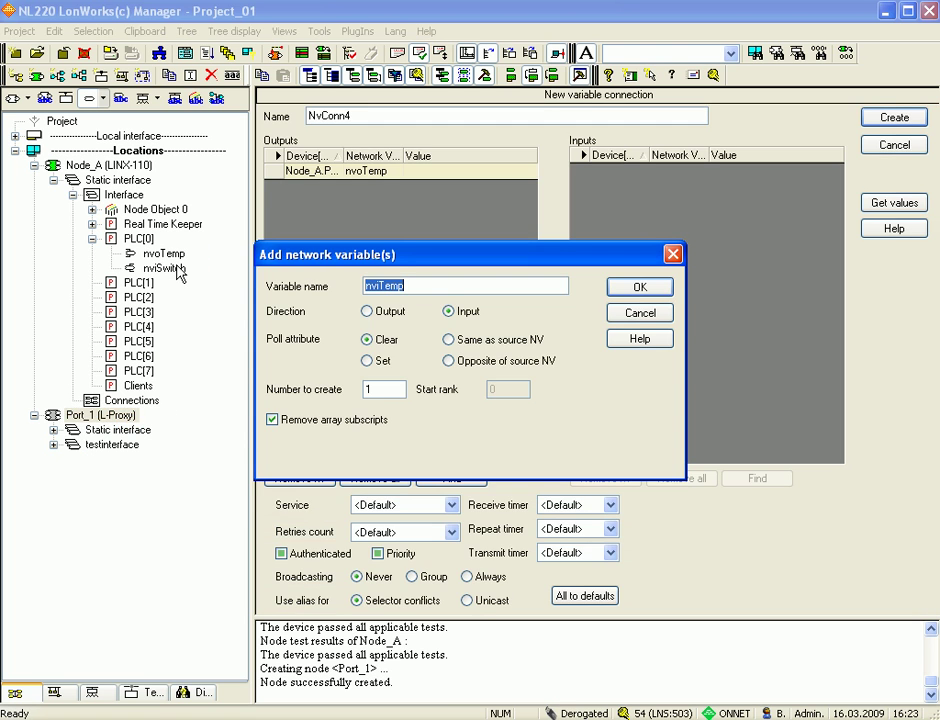
{"action": "left_click", "coordinate": [647, 287]}
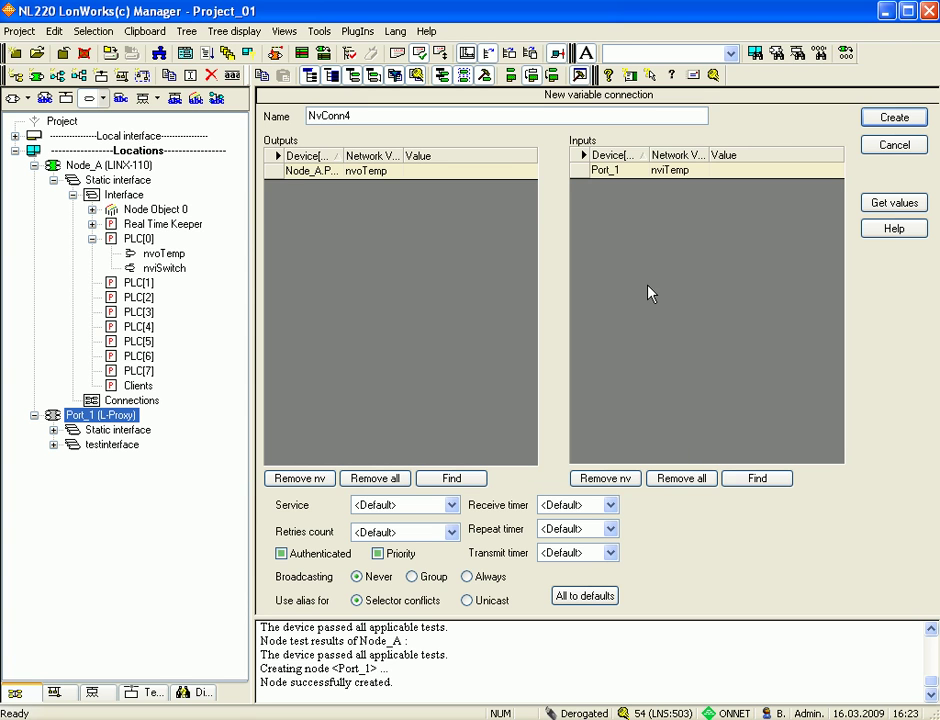
{"action": "left_click", "coordinate": [895, 118]}
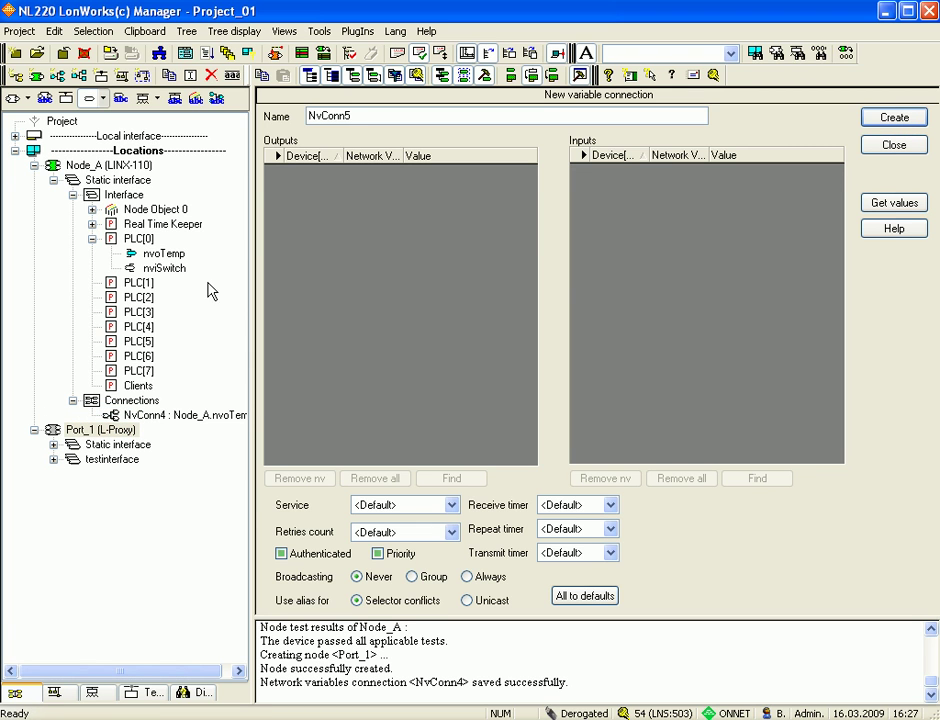
Step: Connect a new Port_1 output nvoSwitch to Node_A's nviSwitch, saved as NvConn5
{"action": "left_click_drag", "start_coordinate": [160, 270], "coordinate": [127, 468]}
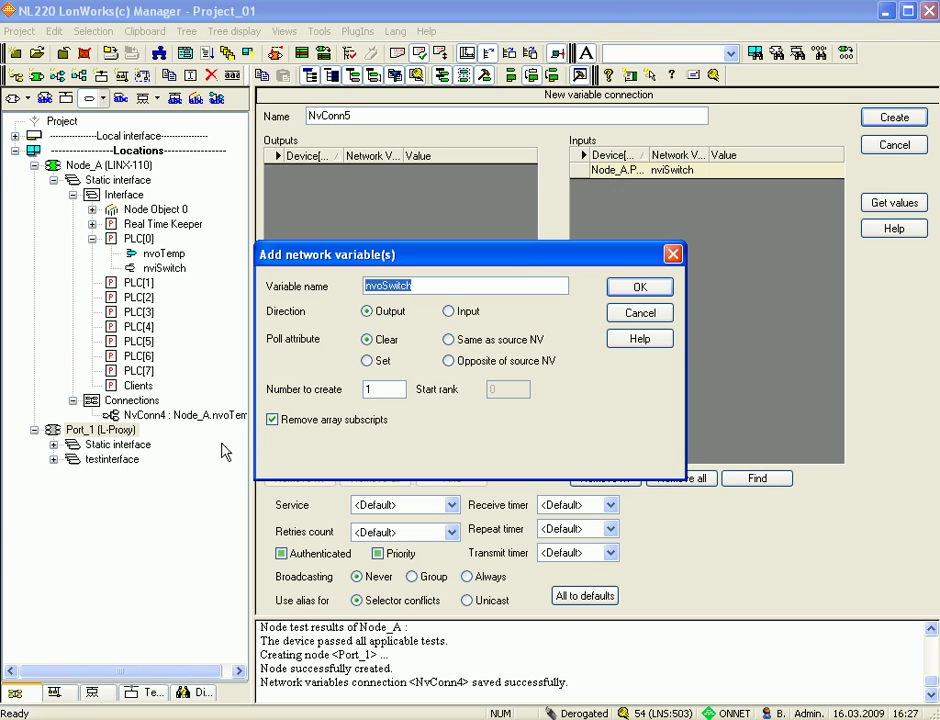
{"action": "left_click", "coordinate": [640, 292]}
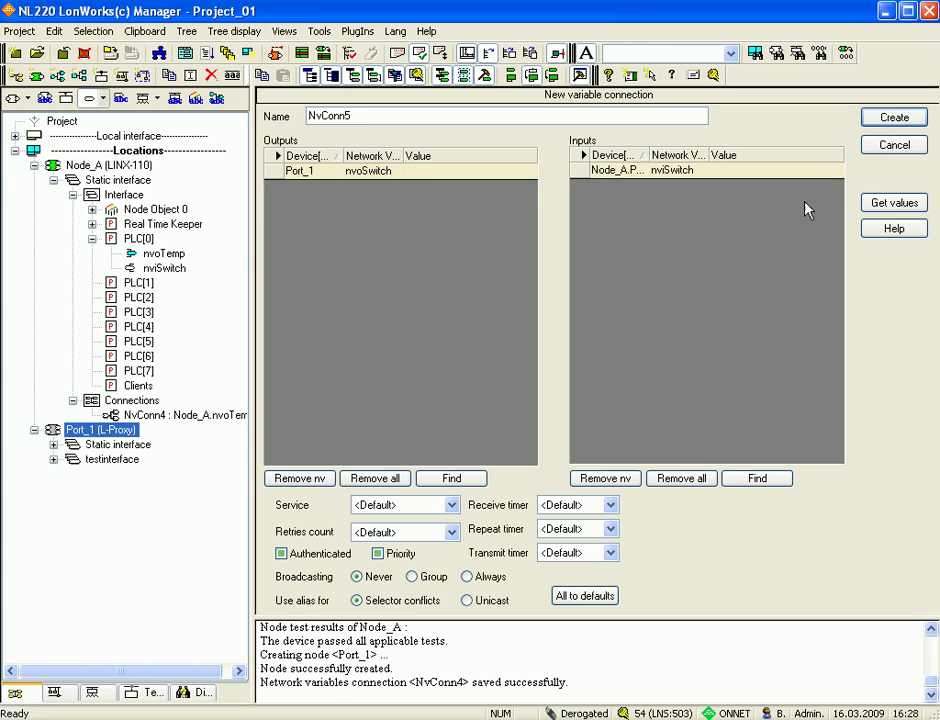
{"action": "left_click", "coordinate": [898, 118]}
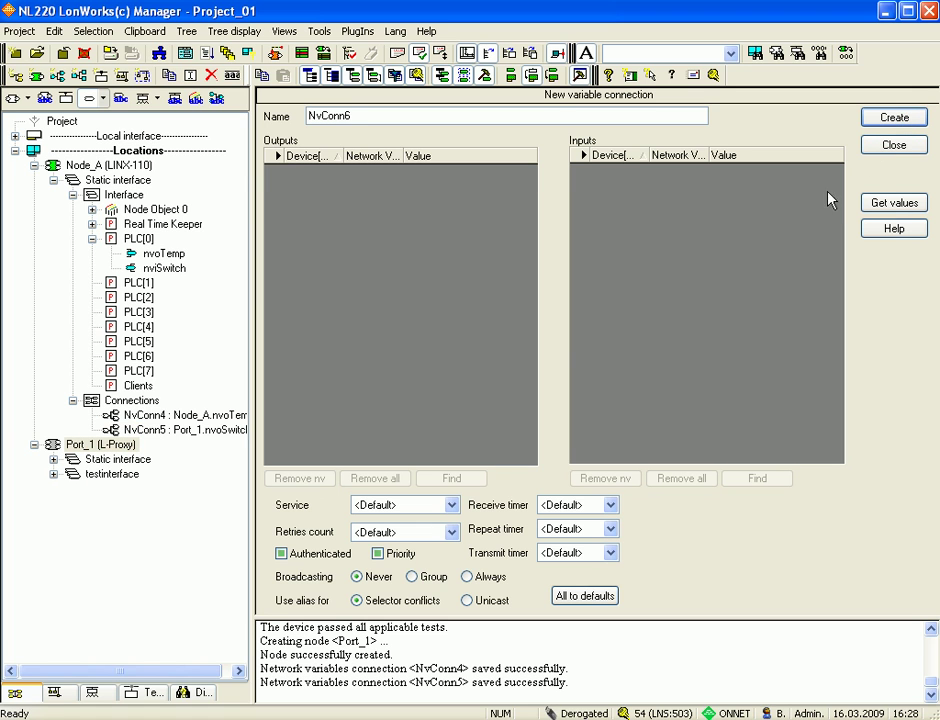
Step: Check testinterface's variables, then commission Port_1 to download its configurations
{"action": "left_click", "coordinate": [54, 475]}
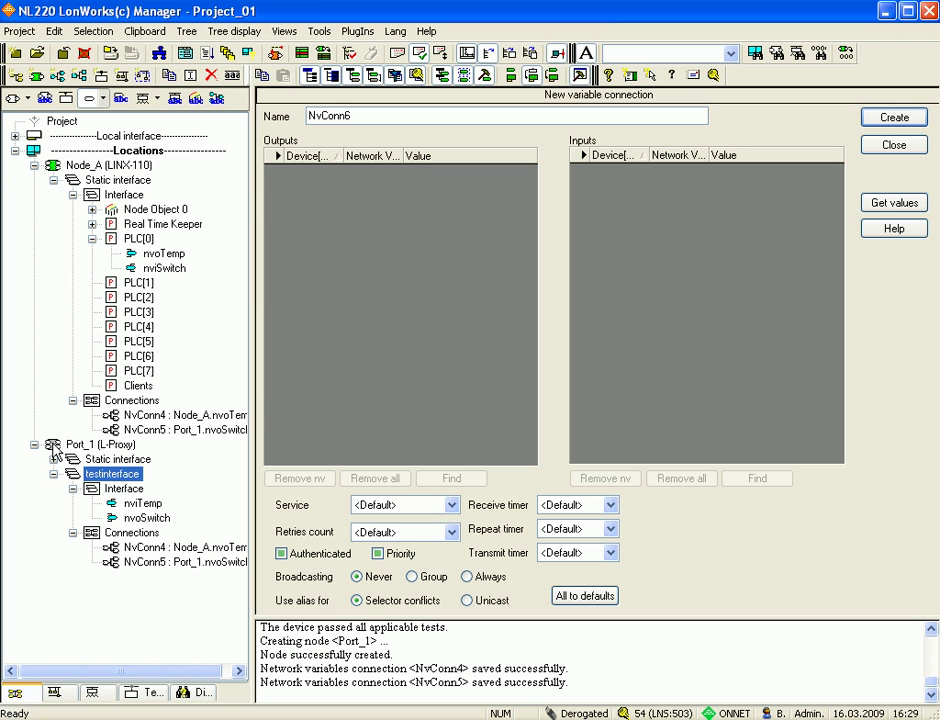
{"action": "left_click", "coordinate": [52, 446]}
{"action": "right_click", "coordinate": [54, 449]}
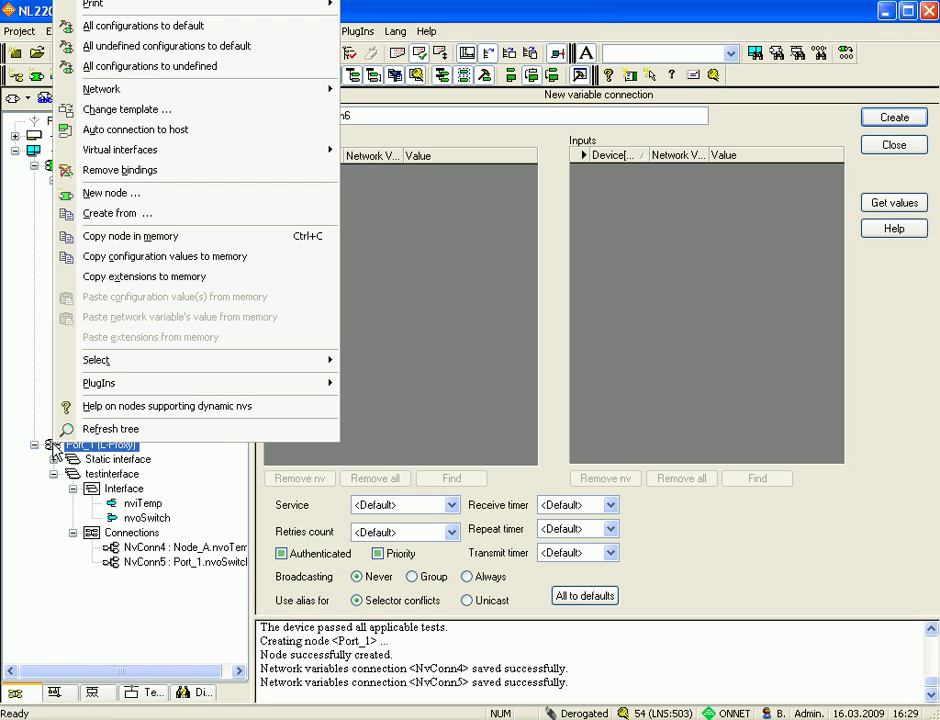
{"action": "mouse_move", "coordinate": [141, 98]}
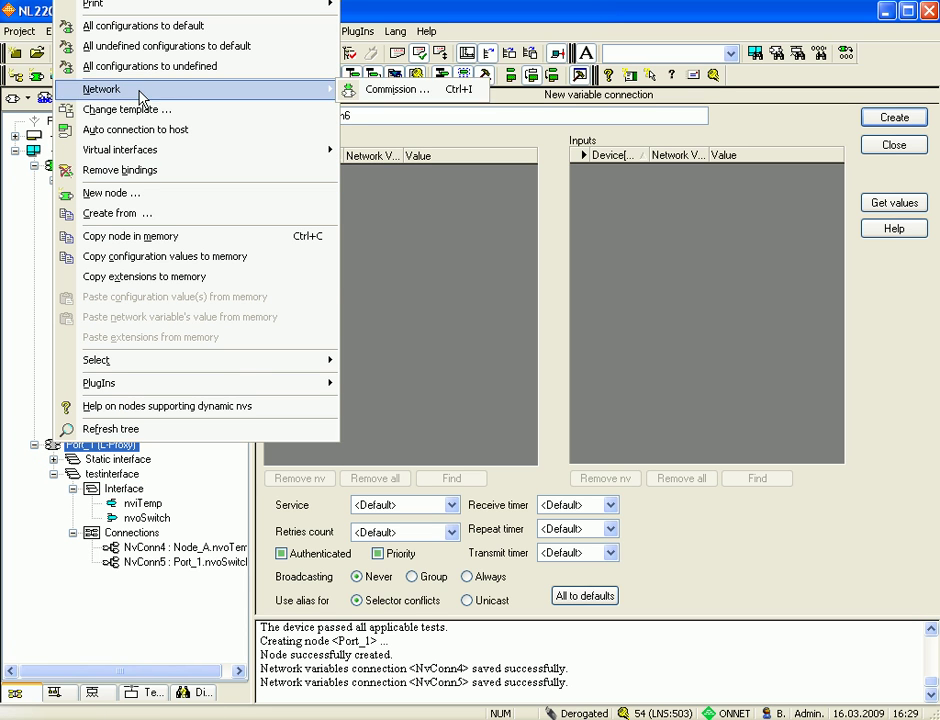
{"action": "left_click", "coordinate": [383, 92]}
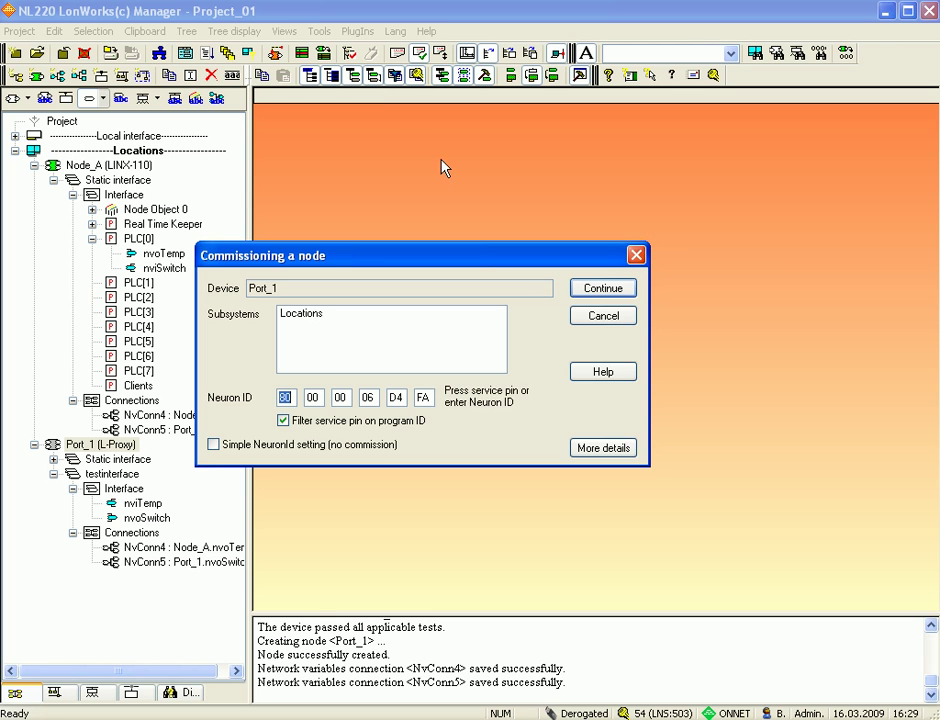
{"action": "left_click", "coordinate": [597, 287]}
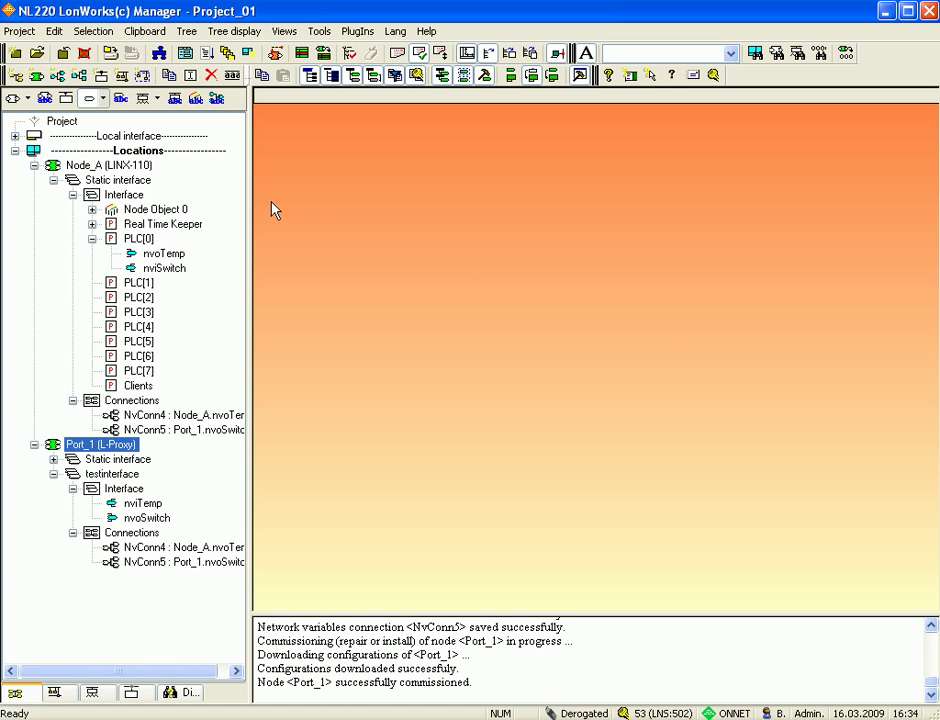
Step: Close the current project and open Project_02 from the existing projects list
{"action": "left_click", "coordinate": [19, 32]}
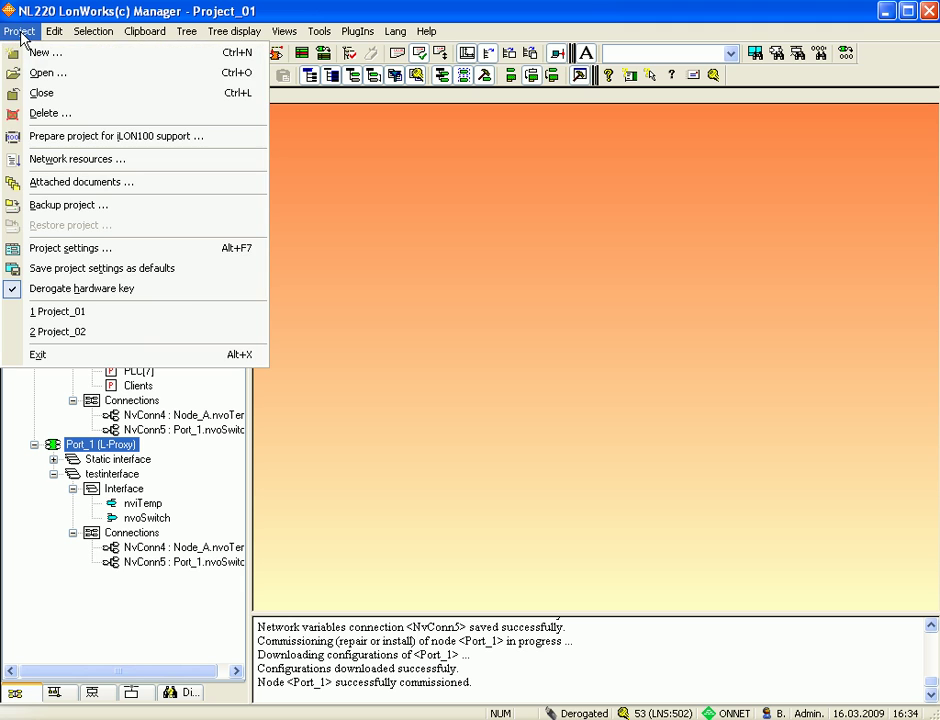
{"action": "left_click", "coordinate": [40, 92]}
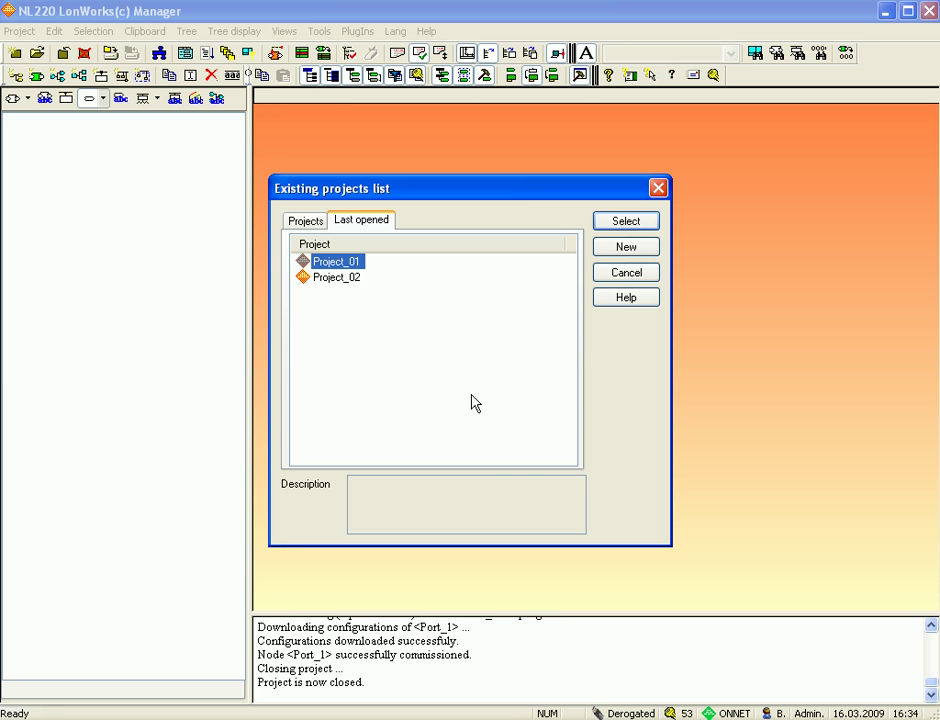
{"action": "left_click", "coordinate": [340, 278]}
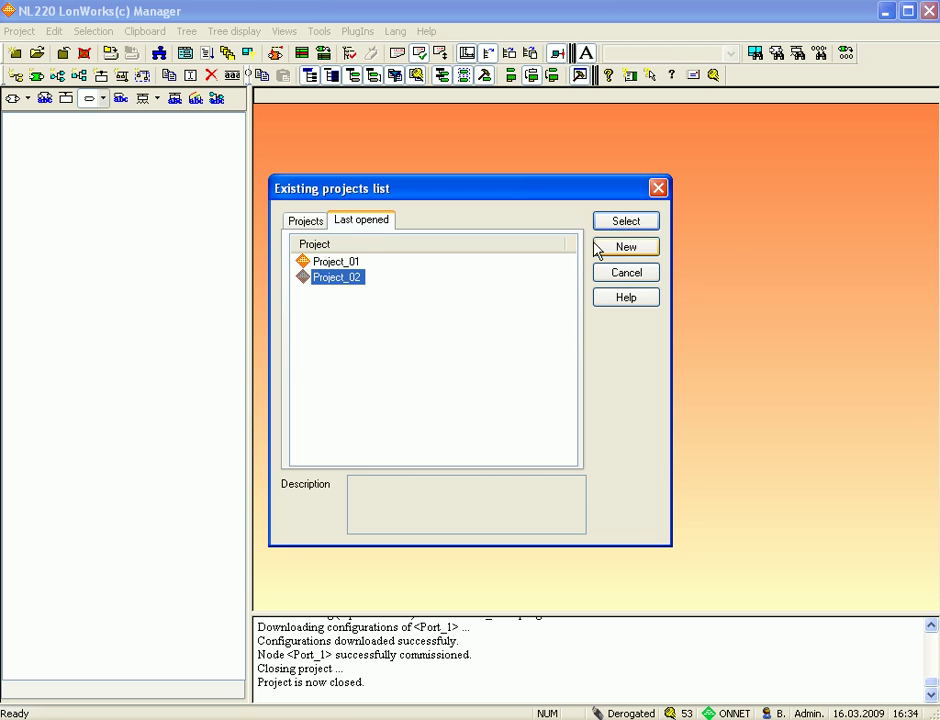
{"action": "left_click", "coordinate": [626, 222]}
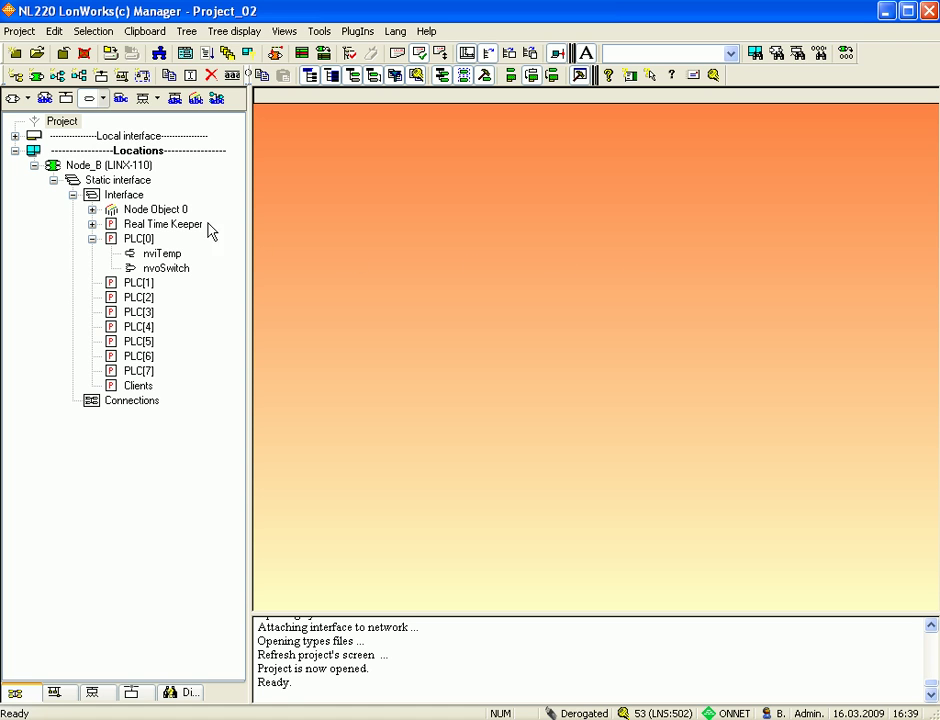
Step: Review Node_B's nviTemp input and nvoSwitch output variables
{"action": "left_click", "coordinate": [99, 167]}
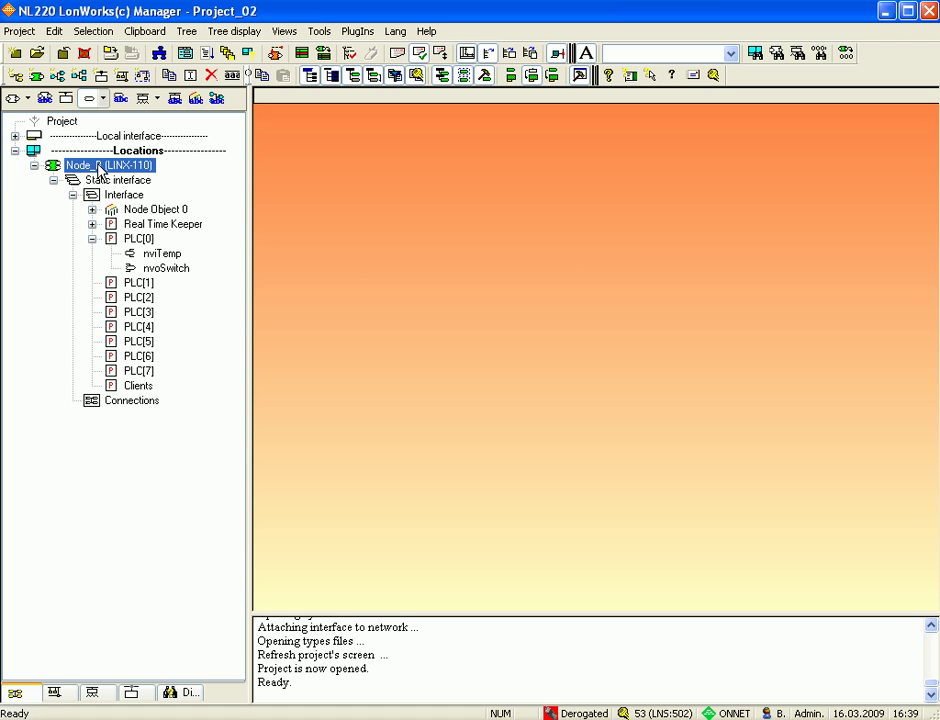
{"action": "left_click", "coordinate": [174, 256]}
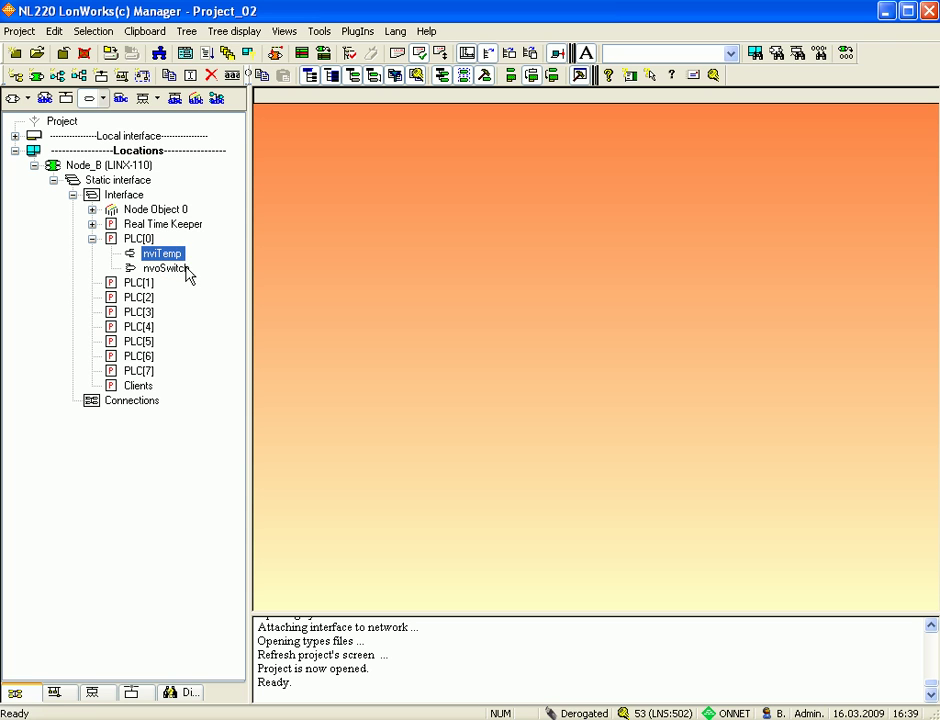
{"action": "left_click", "coordinate": [183, 269]}
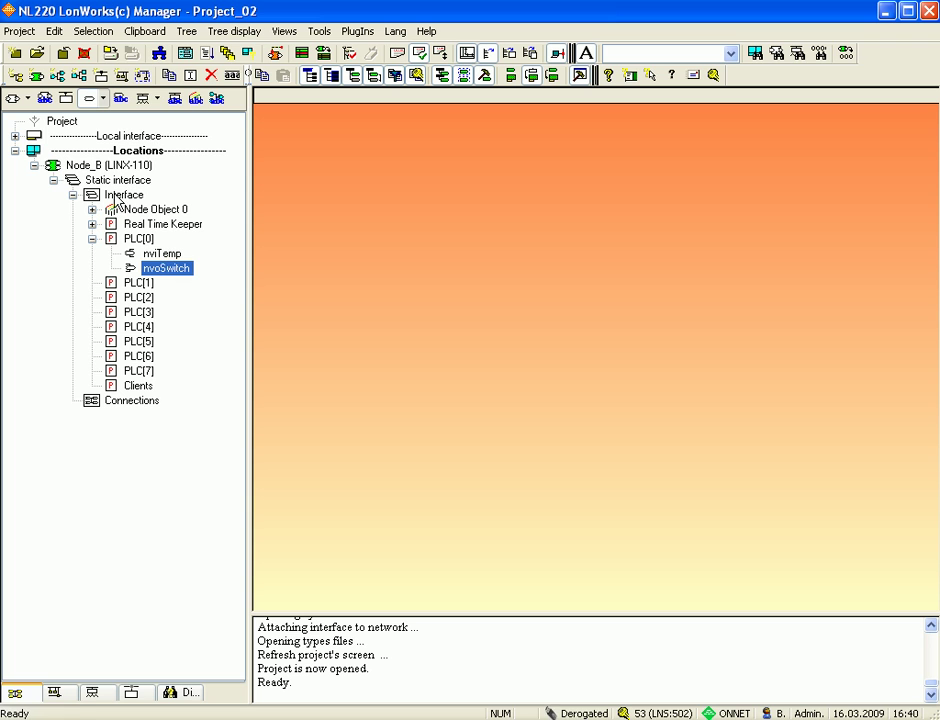
Step: Create node 'Port_2' from the LOYTEC L-Proxy FT-10 device template
{"action": "left_click", "coordinate": [40, 84]}
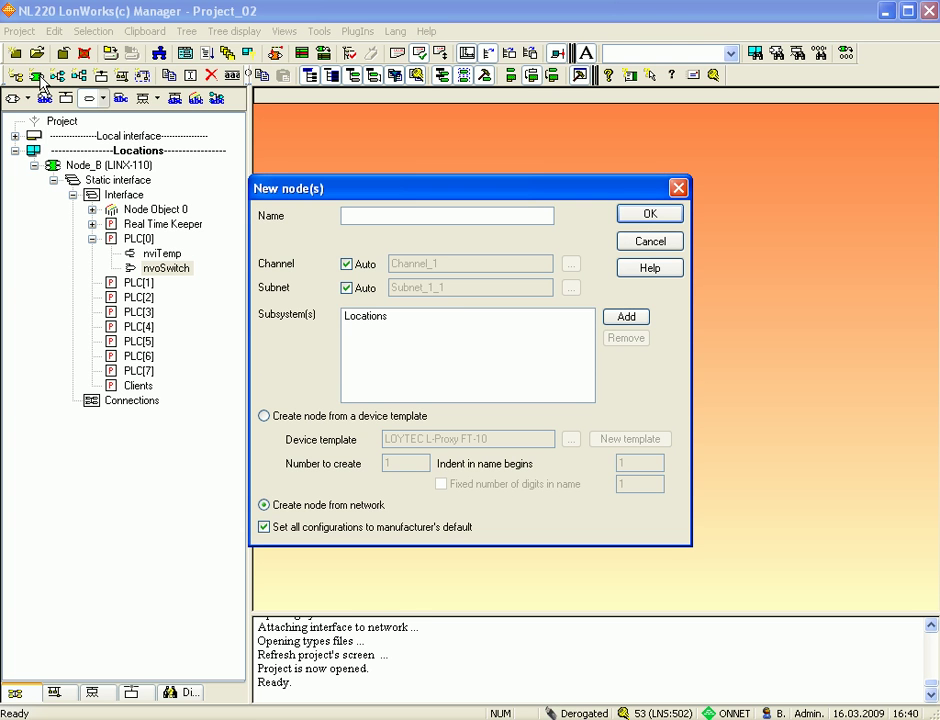
{"action": "type", "text": "Port_2"}
{"action": "left_click", "coordinate": [264, 416]}
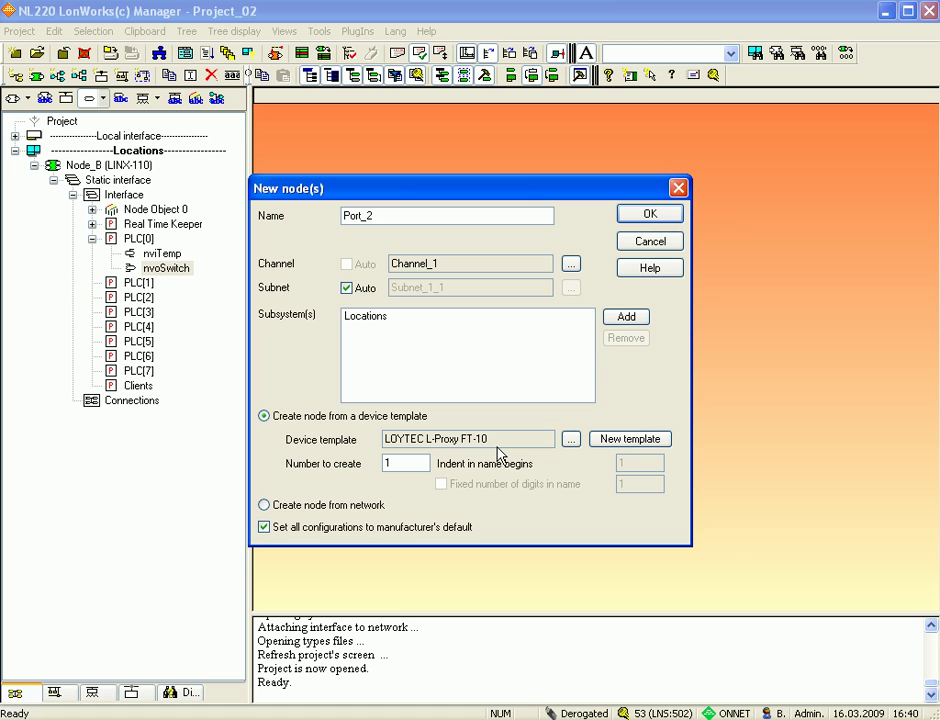
{"action": "left_click", "coordinate": [648, 216]}
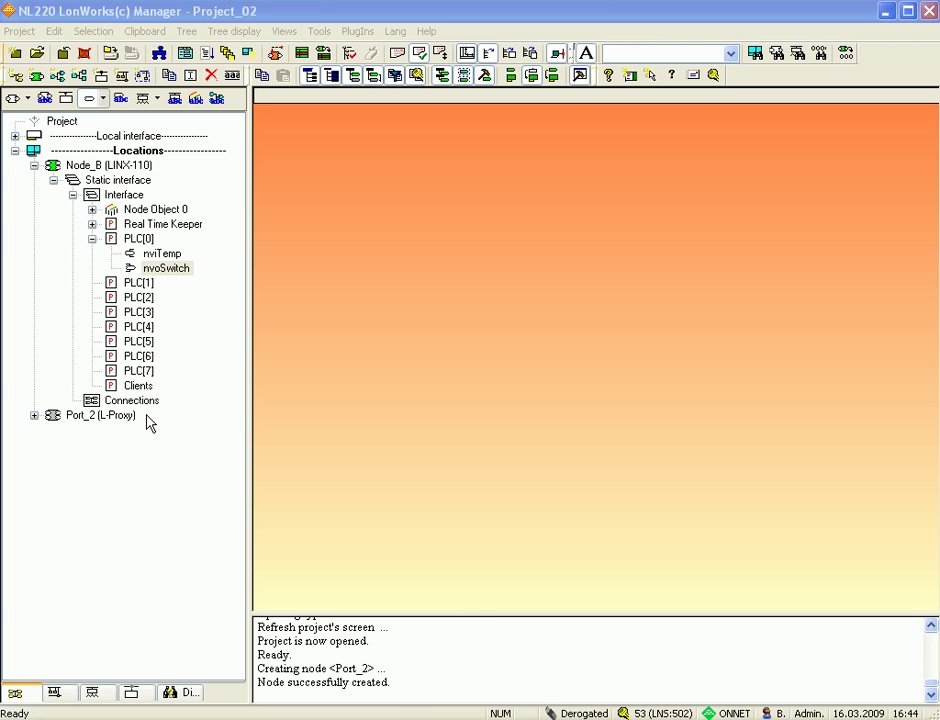
Step: Start a new virtual interface on Port_2 and enter the name 'testinterface'
{"action": "left_click", "coordinate": [34, 415]}
{"action": "right_click", "coordinate": [34, 419]}
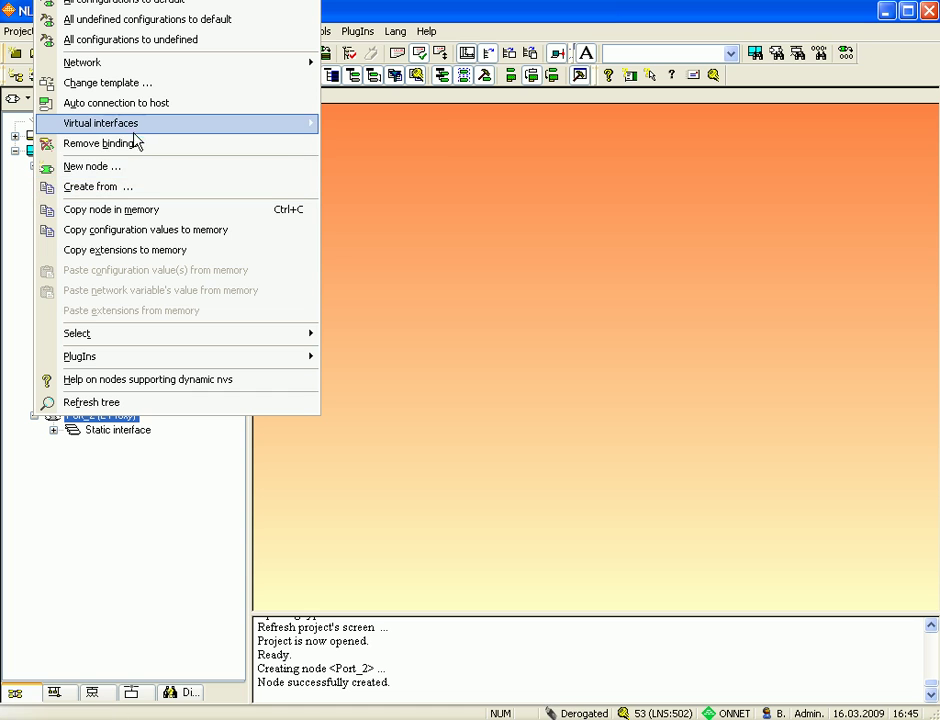
{"action": "mouse_move", "coordinate": [135, 137]}
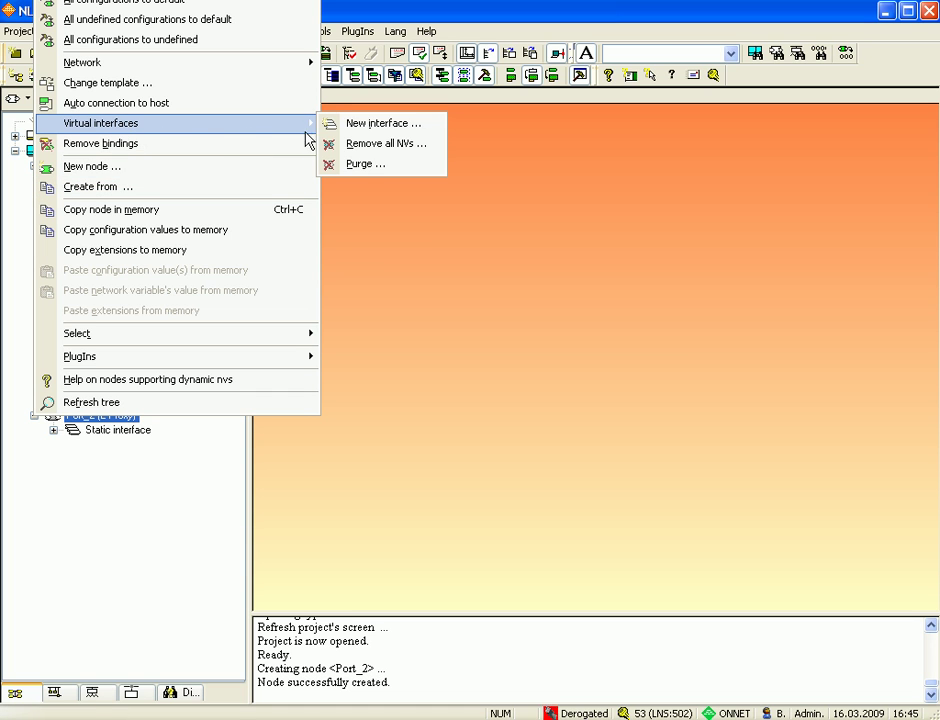
{"action": "left_click", "coordinate": [372, 126]}
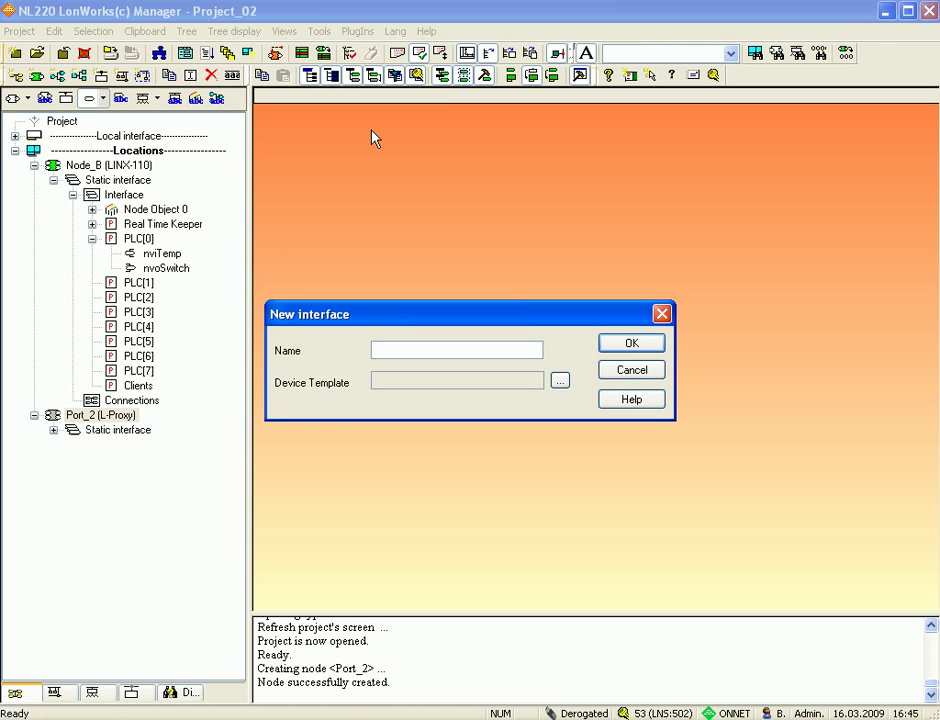
{"action": "type", "text": "testinte"}
{"action": "type", "text": "ce"}
Step: Confirm testinterface and connect a new Port_2 nvoTemp to Node_B's nviTemp as NvConn1
{"action": "left_click", "coordinate": [631, 343]}
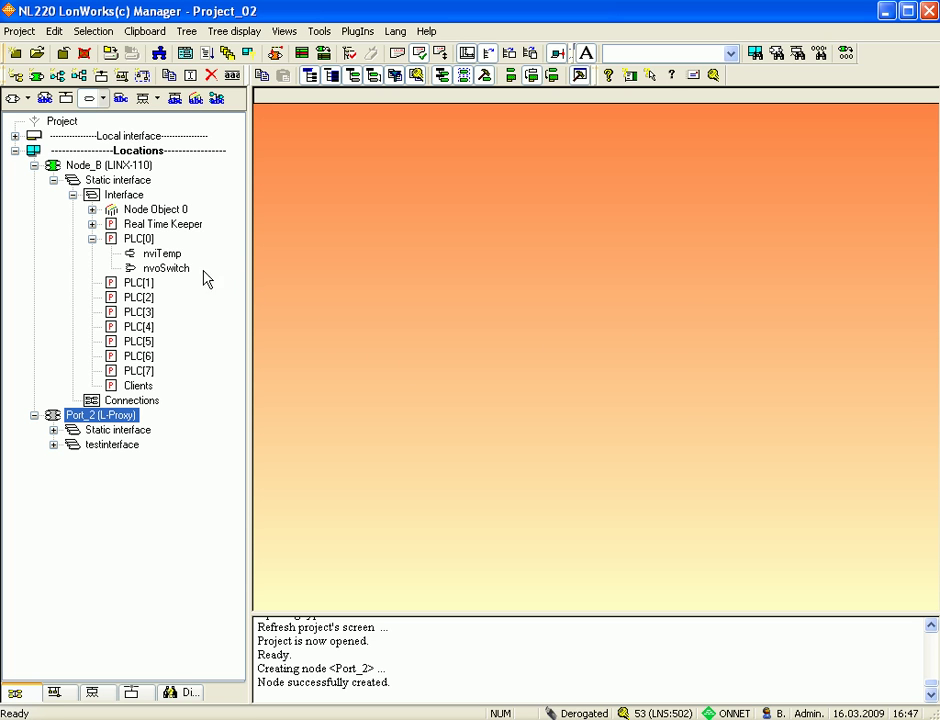
{"action": "left_click_drag", "start_coordinate": [152, 255], "coordinate": [80, 437]}
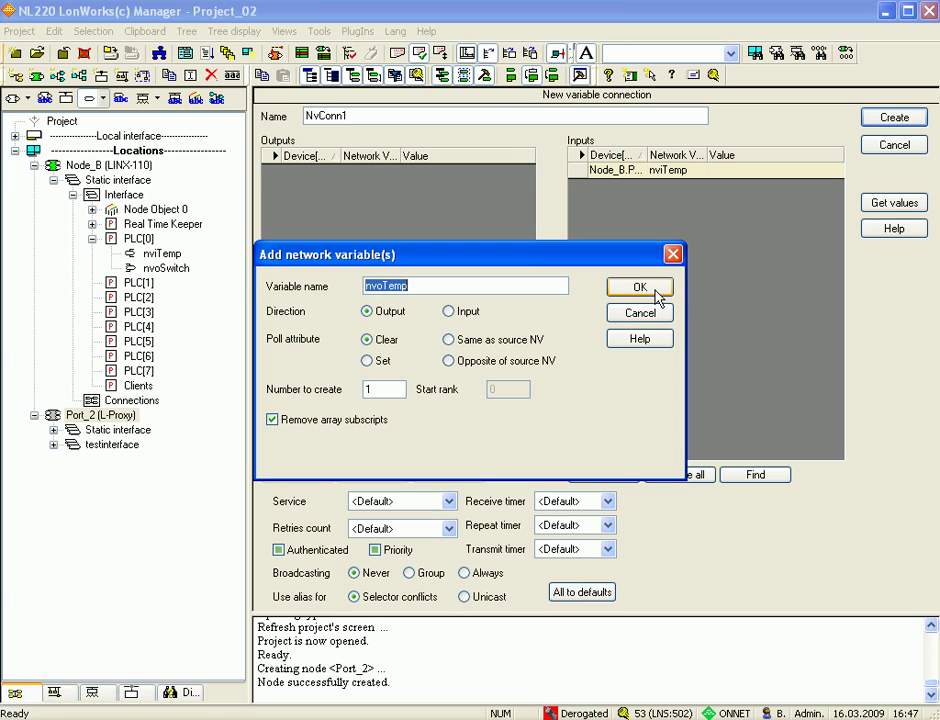
{"action": "left_click", "coordinate": [655, 292]}
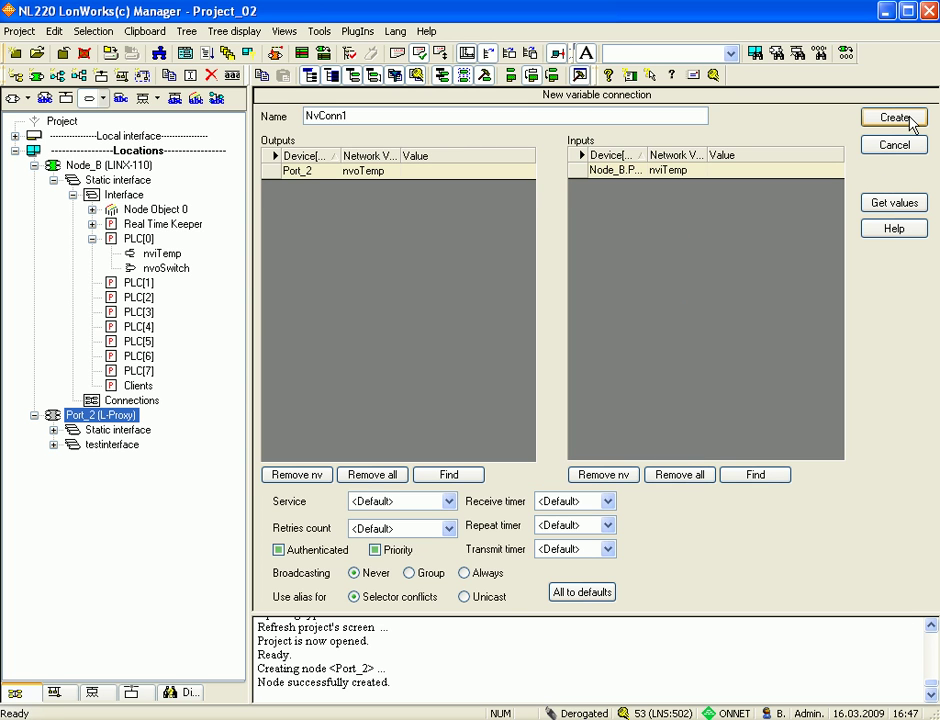
{"action": "left_click", "coordinate": [910, 121]}
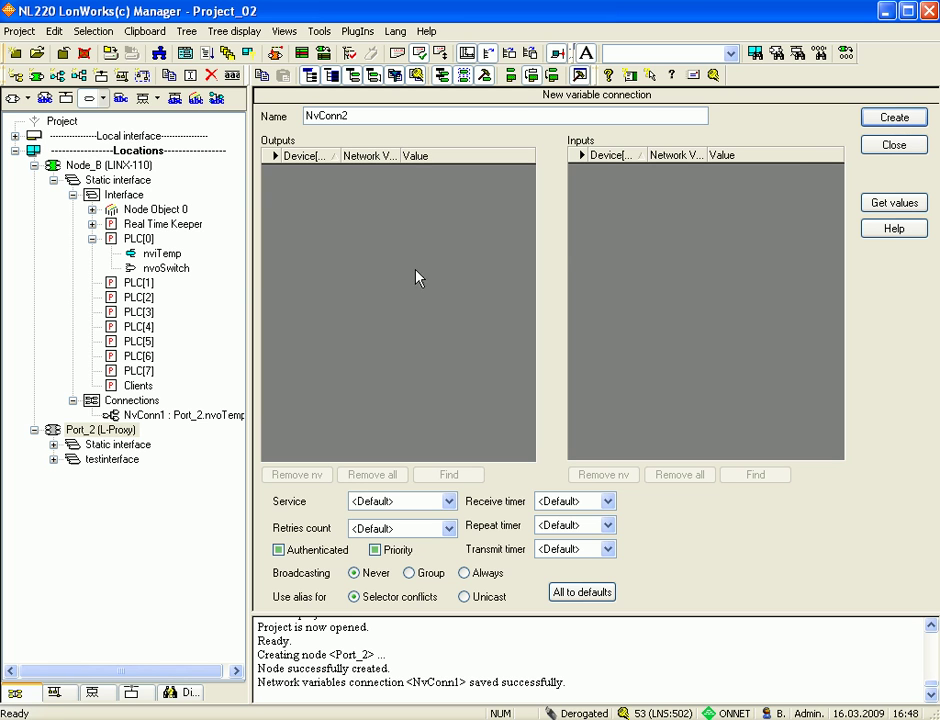
Step: Connect Node_B's nvoSwitch to a new Port_2 nviSwitch as NvConn2, then check testinterface
{"action": "left_click_drag", "start_coordinate": [180, 270], "coordinate": [93, 466]}
{"action": "left_click", "coordinate": [640, 286]}
{"action": "left_click", "coordinate": [895, 117]}
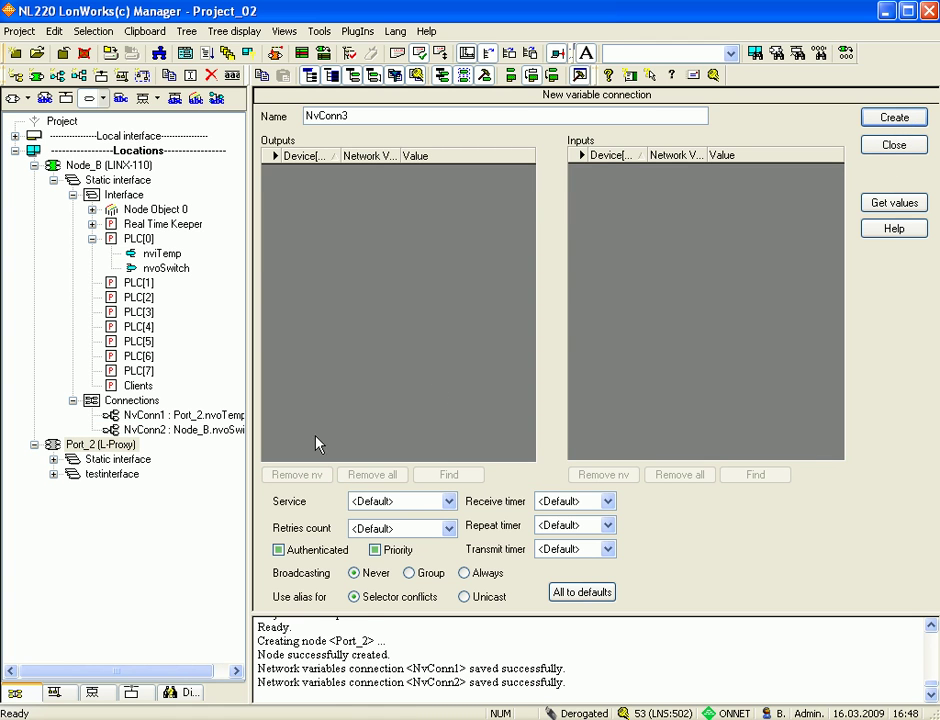
{"action": "left_click", "coordinate": [54, 474]}
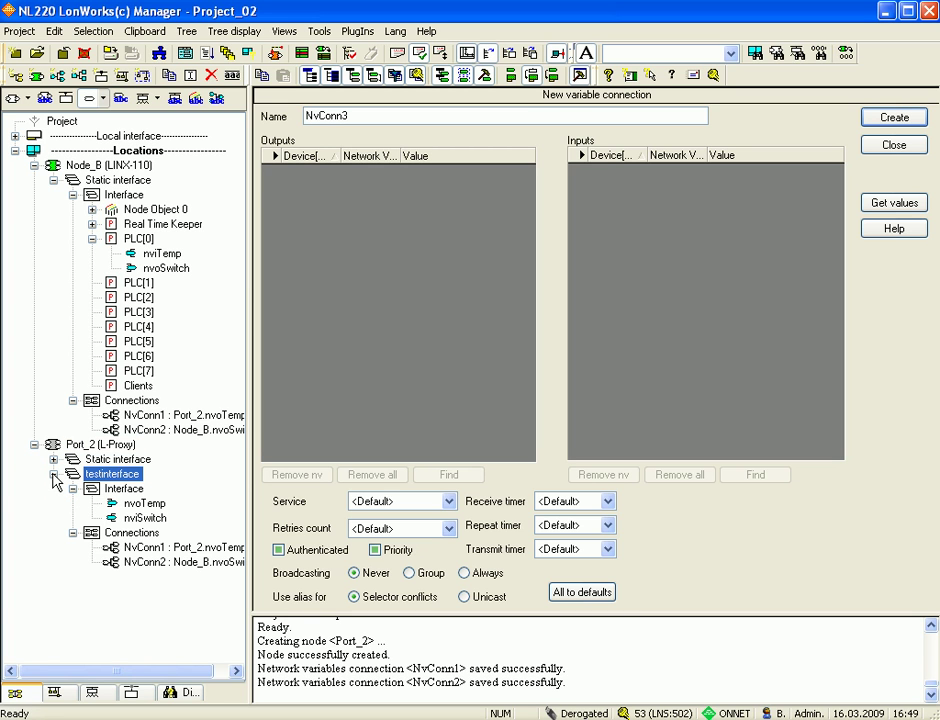
{"action": "left_click", "coordinate": [53, 446]}
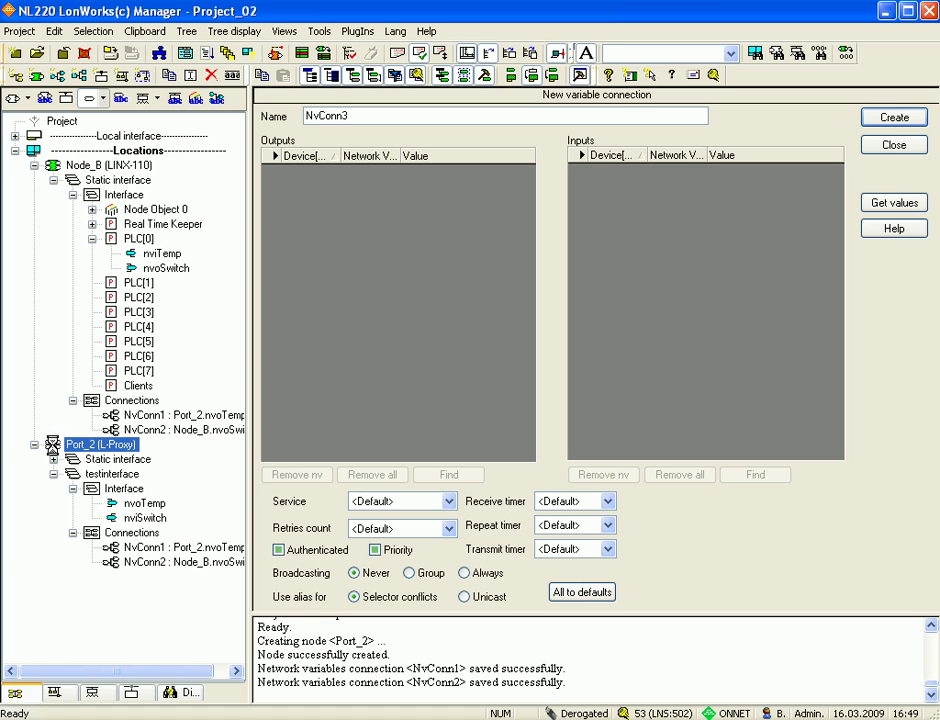
Step: Commission Port_2 via Network > Commission and continue to download its configurations
{"action": "right_click", "coordinate": [53, 448]}
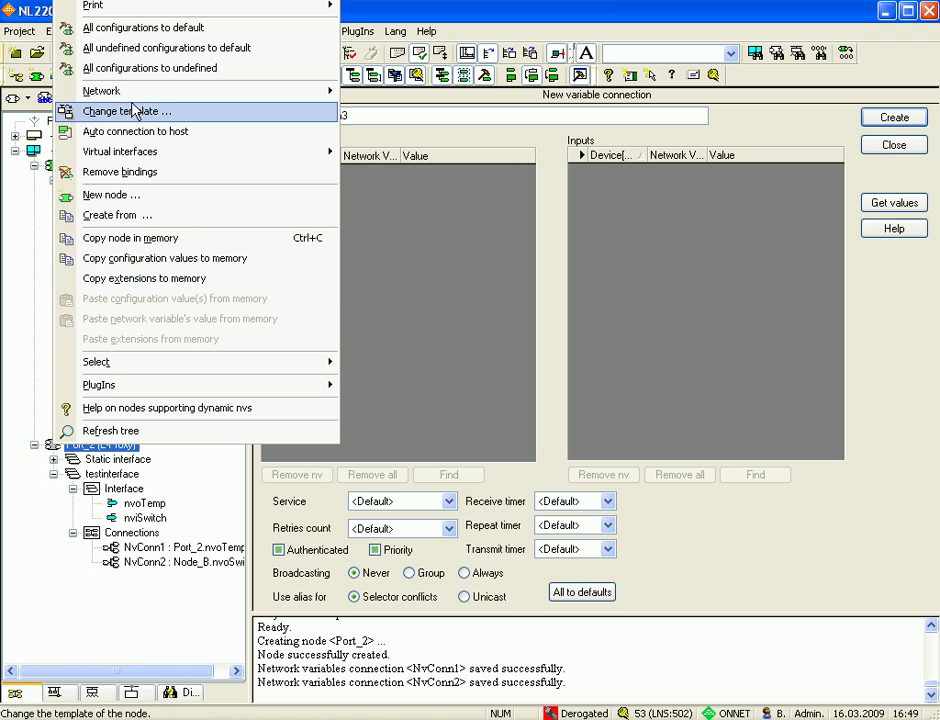
{"action": "mouse_move", "coordinate": [132, 97]}
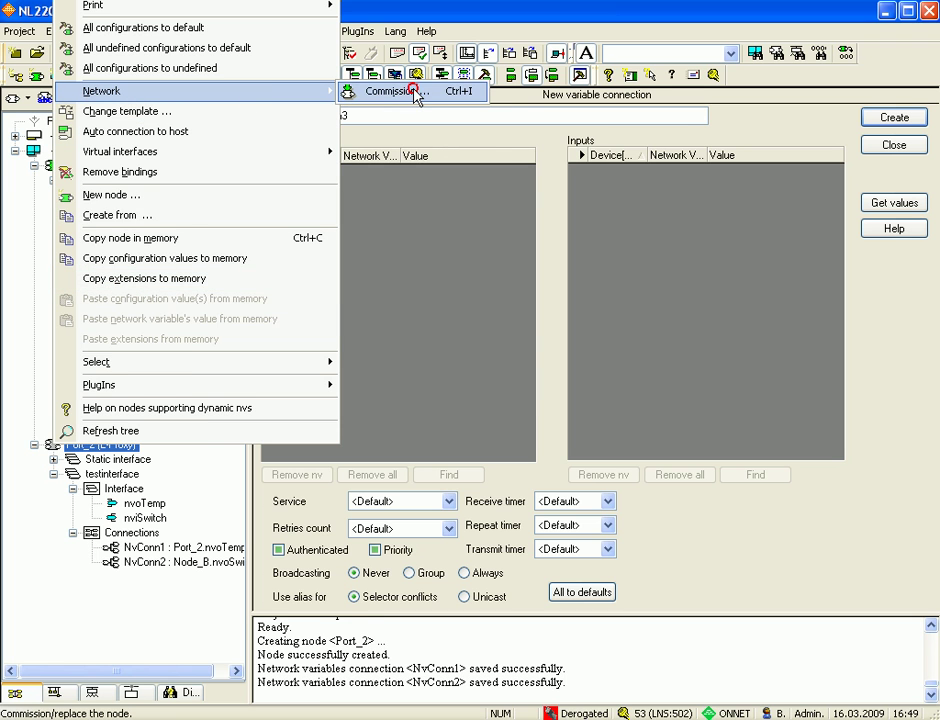
{"action": "left_click", "coordinate": [411, 91]}
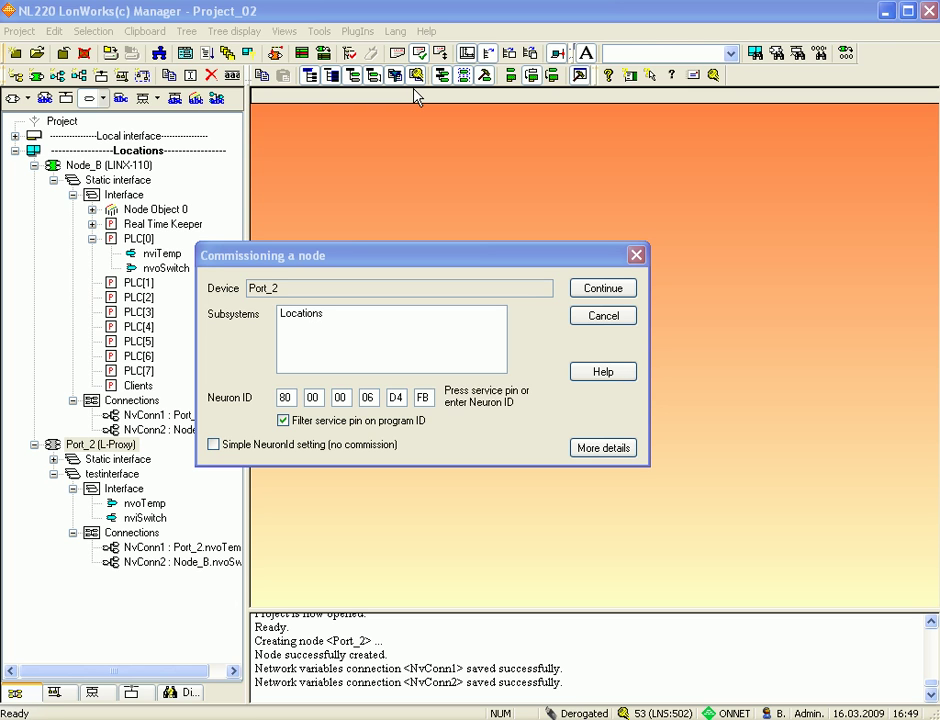
{"action": "left_click", "coordinate": [604, 289]}
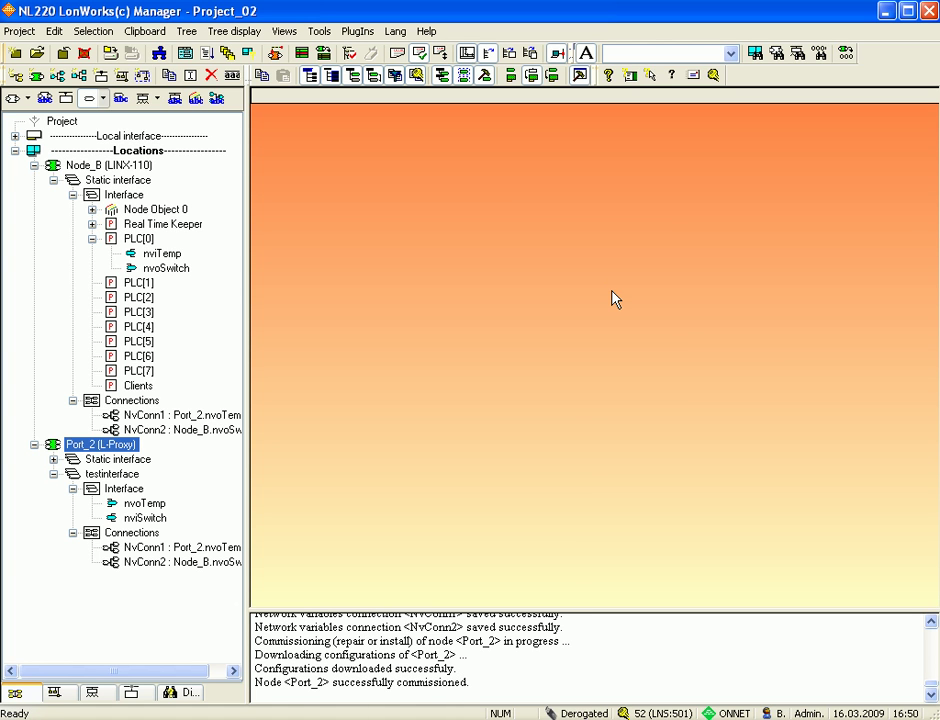
Step: Launch the LOYTEC L-Proxy Configurator plug-in for the Port_2 device
{"action": "double_click", "coordinate": [104, 444]}
{"action": "right_click", "coordinate": [106, 446]}
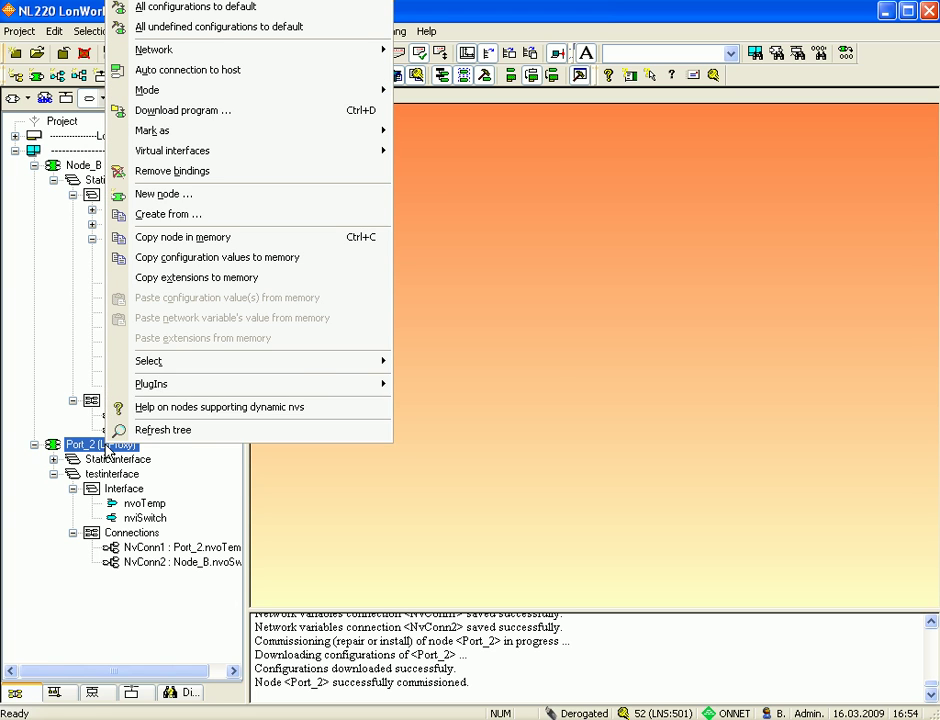
{"action": "mouse_move", "coordinate": [190, 386]}
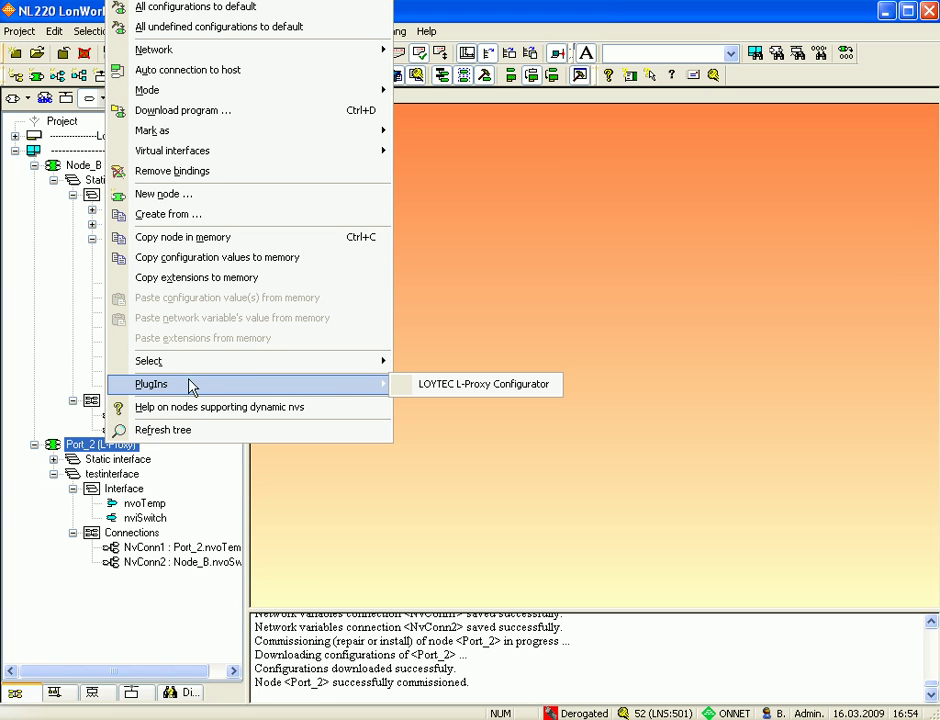
{"action": "left_click", "coordinate": [520, 388]}
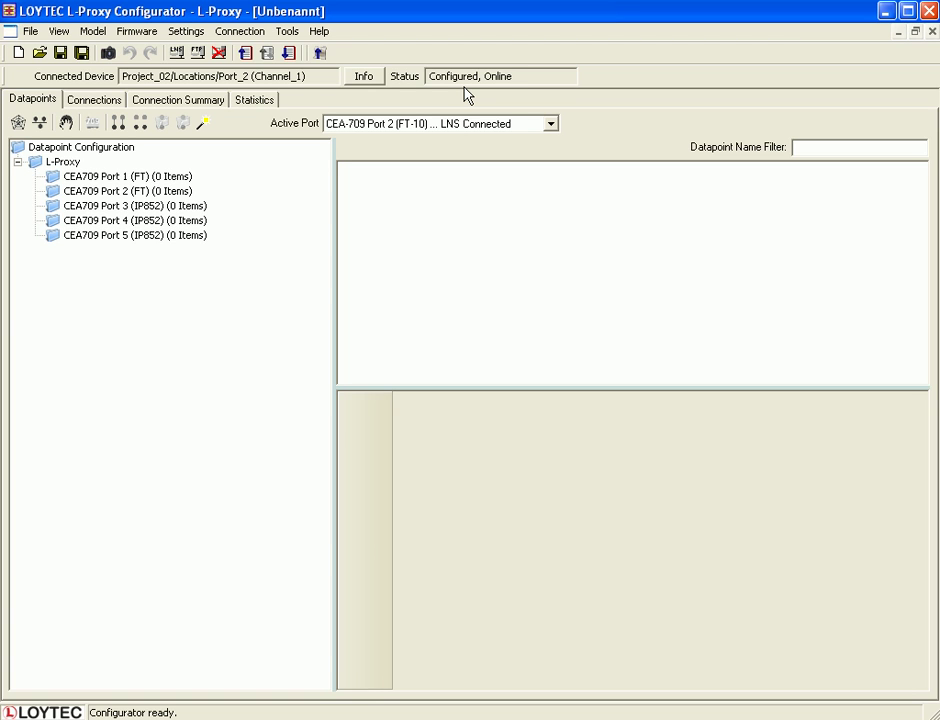
Step: Upload Port_2's configuration, overwriting the current one, and sync the four new dynamic NVs
{"action": "left_click", "coordinate": [245, 53]}
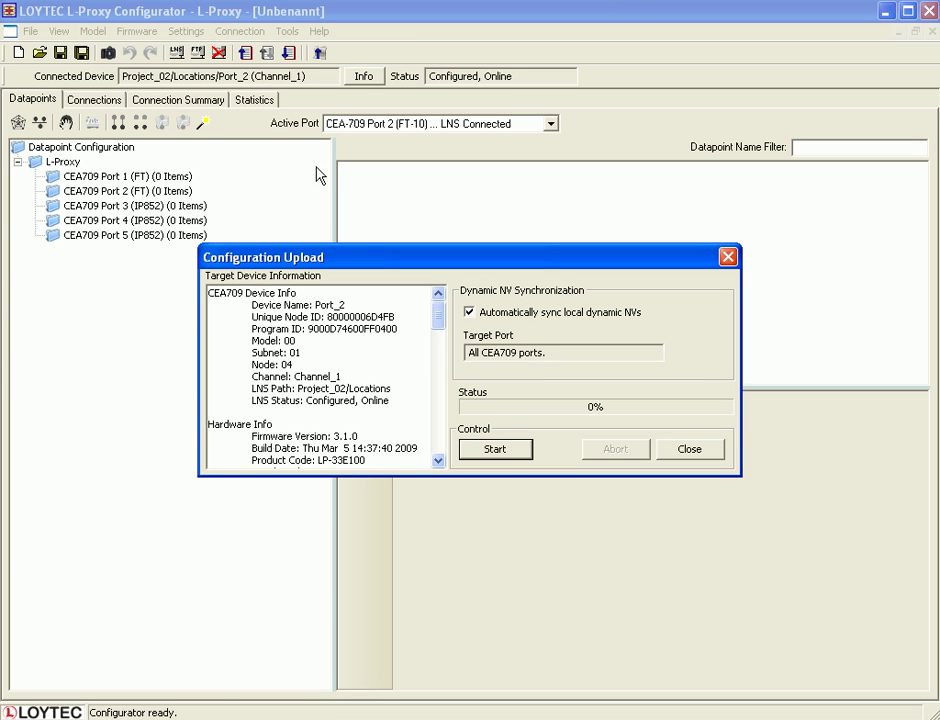
{"action": "left_click", "coordinate": [505, 452]}
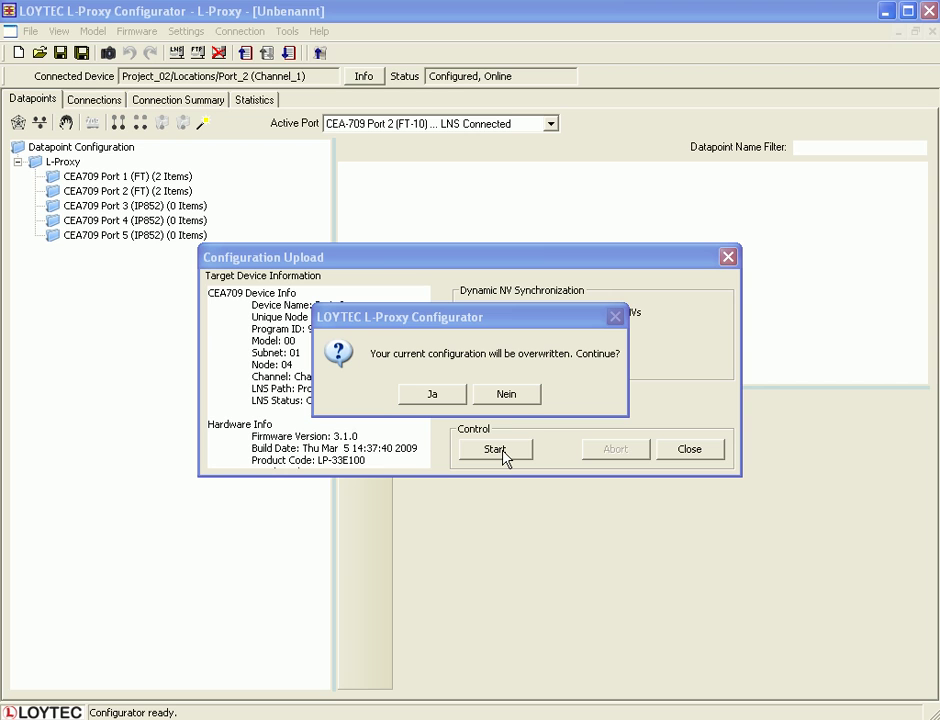
{"action": "left_click", "coordinate": [432, 393]}
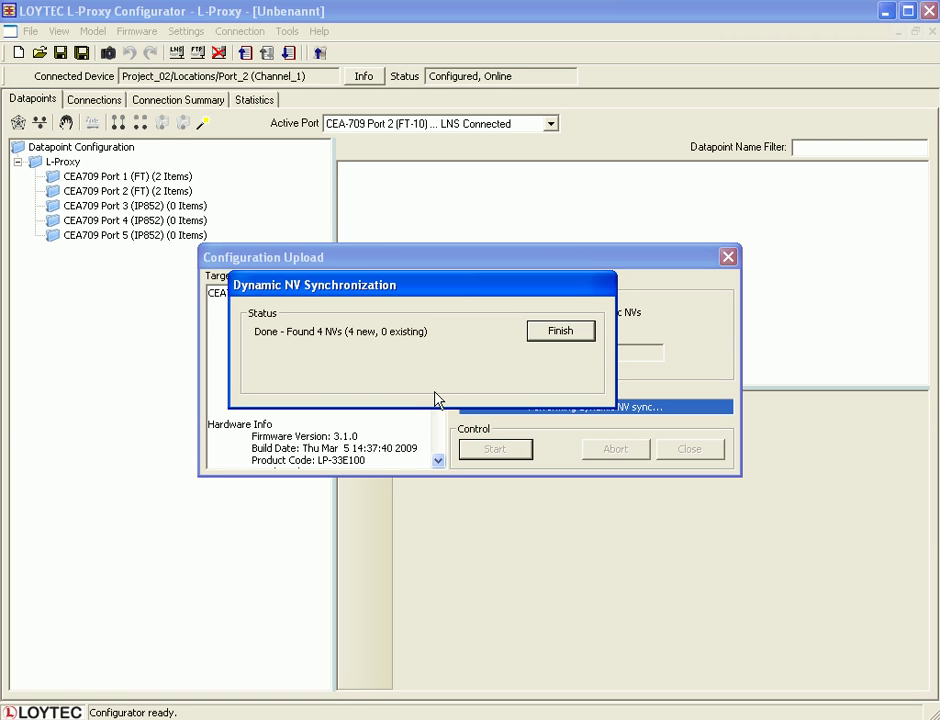
{"action": "left_click", "coordinate": [568, 331]}
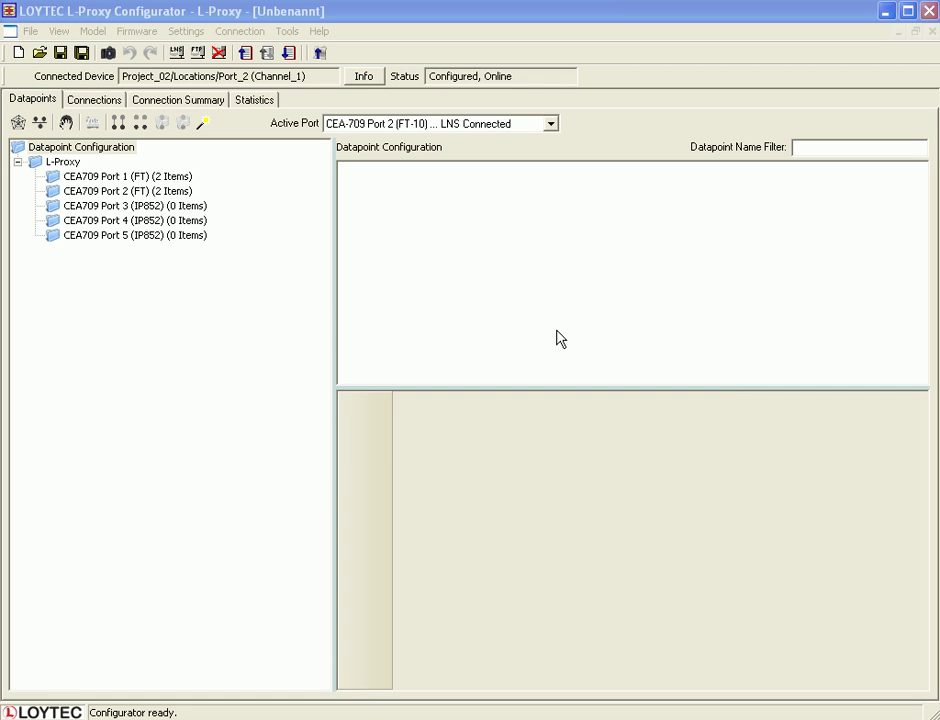
Step: Inspect nviTemp and nvoSwitch on Port 1, and nvoTemp and nviSwitch on Port 2
{"action": "left_click", "coordinate": [132, 190]}
{"action": "left_click", "coordinate": [133, 176]}
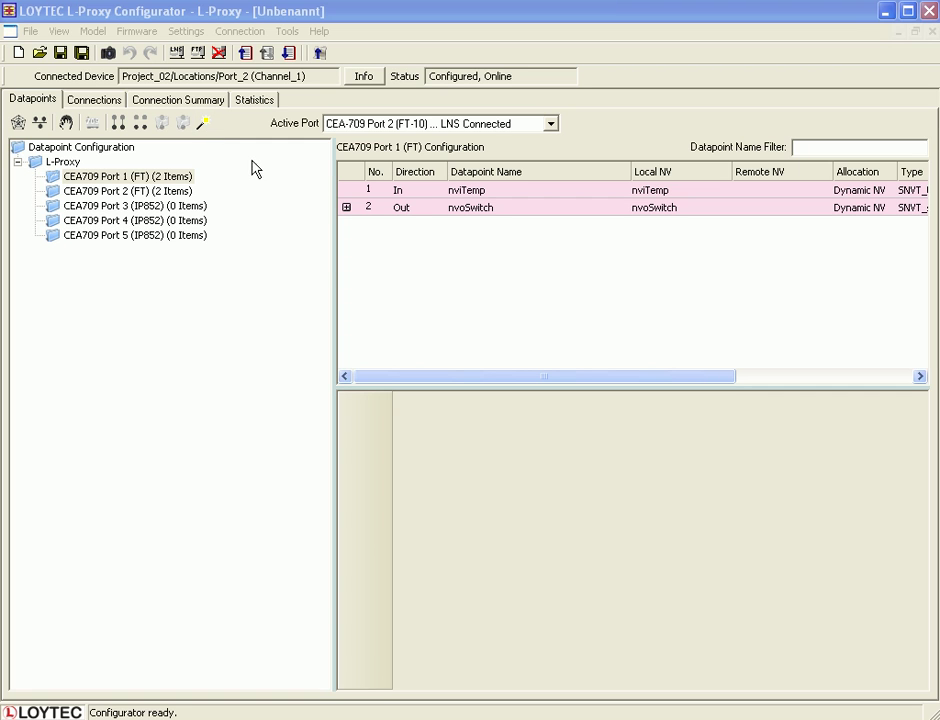
{"action": "left_click", "coordinate": [466, 190]}
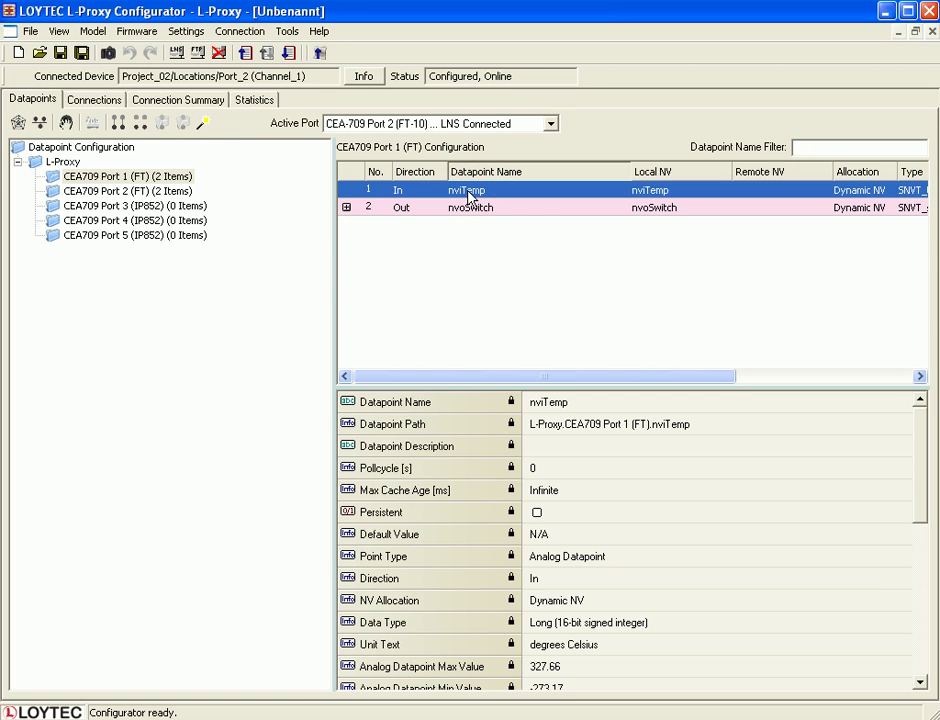
{"action": "left_click", "coordinate": [176, 193]}
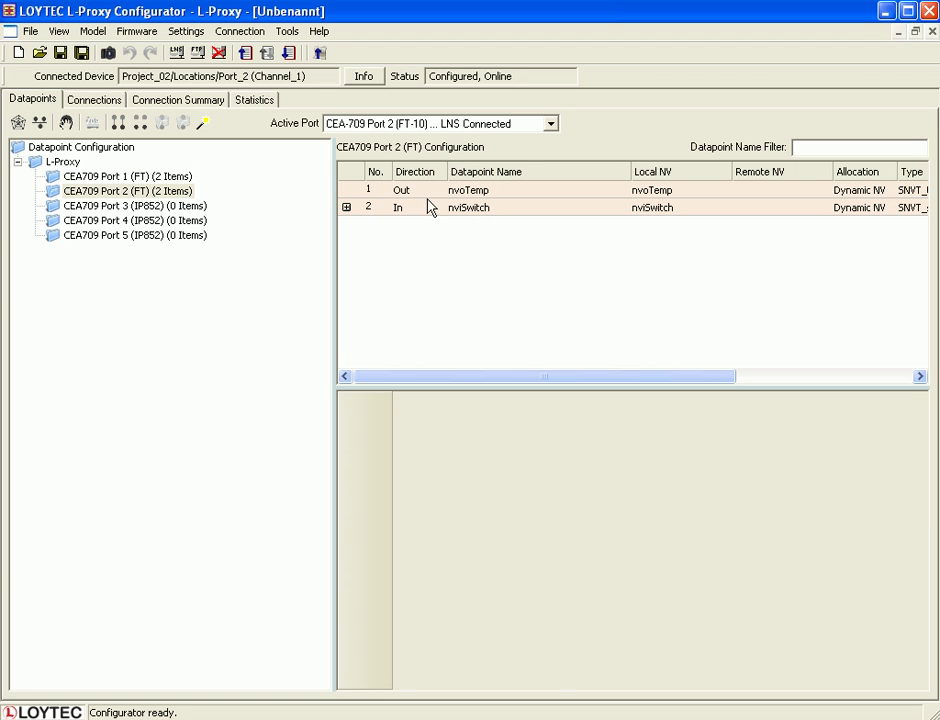
{"action": "left_click", "coordinate": [472, 191]}
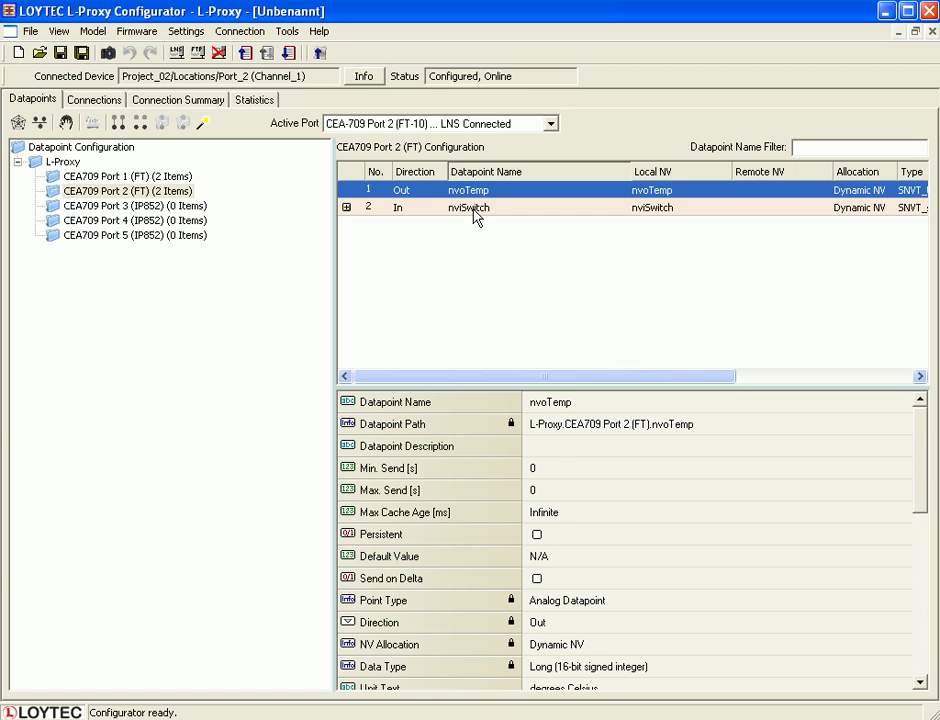
{"action": "left_click", "coordinate": [476, 214]}
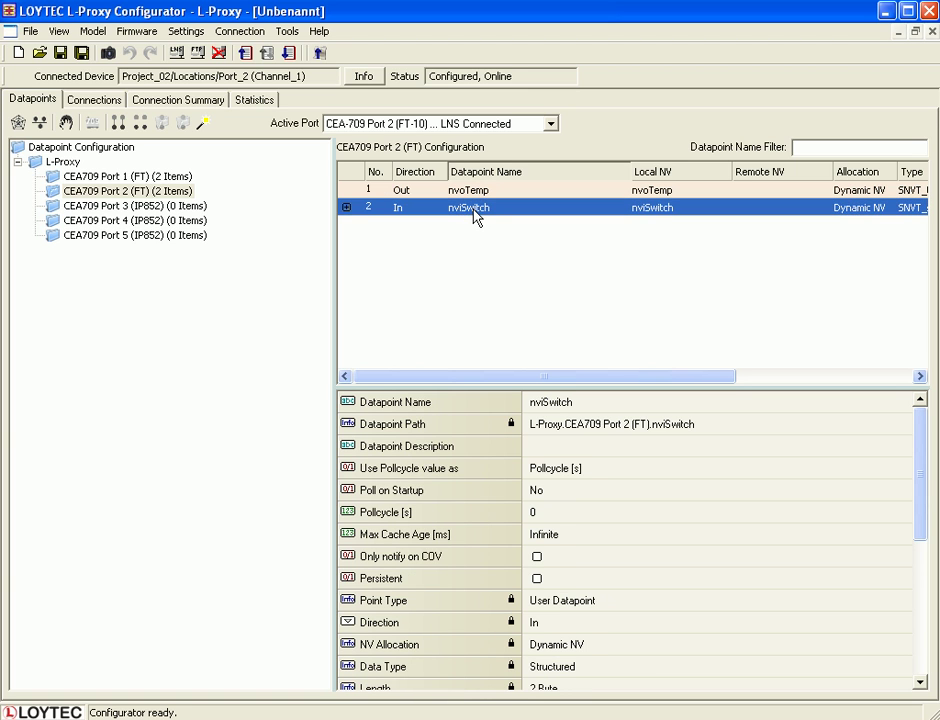
{"action": "left_click", "coordinate": [173, 177]}
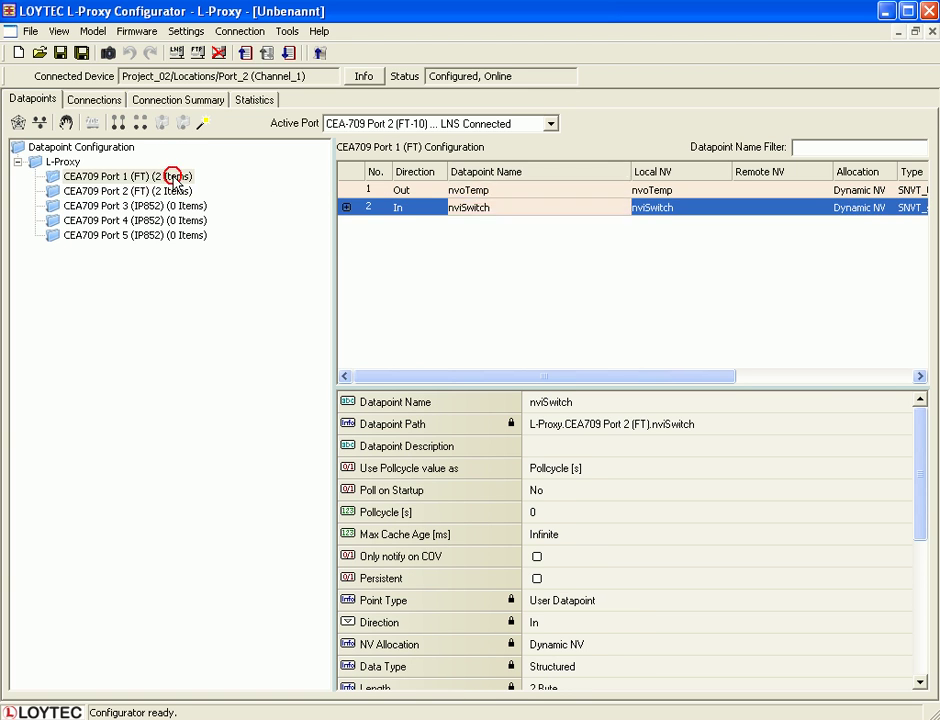
{"action": "left_click", "coordinate": [478, 213]}
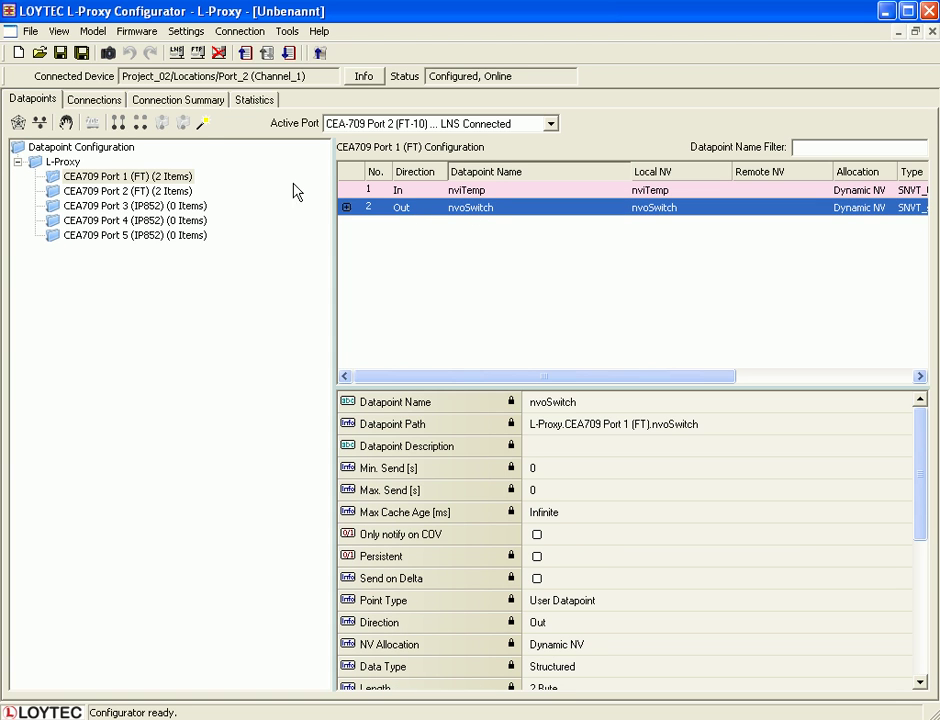
Step: Run NV auto-connect to link matching Port 1 and Port 2 NVs, skipping the log
{"action": "left_click", "coordinate": [203, 123]}
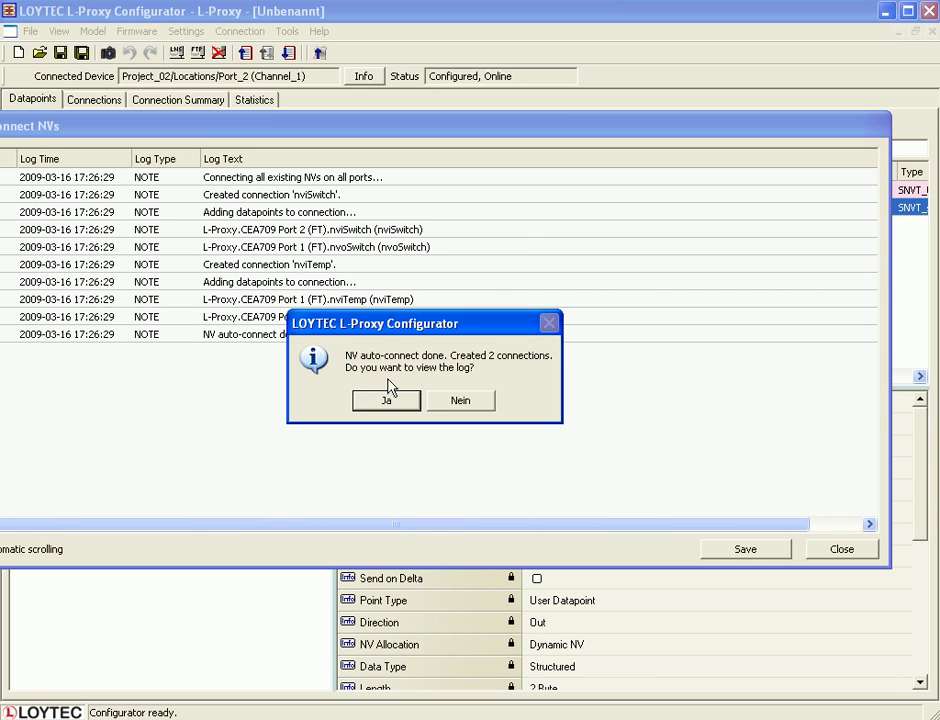
{"action": "left_click", "coordinate": [476, 403]}
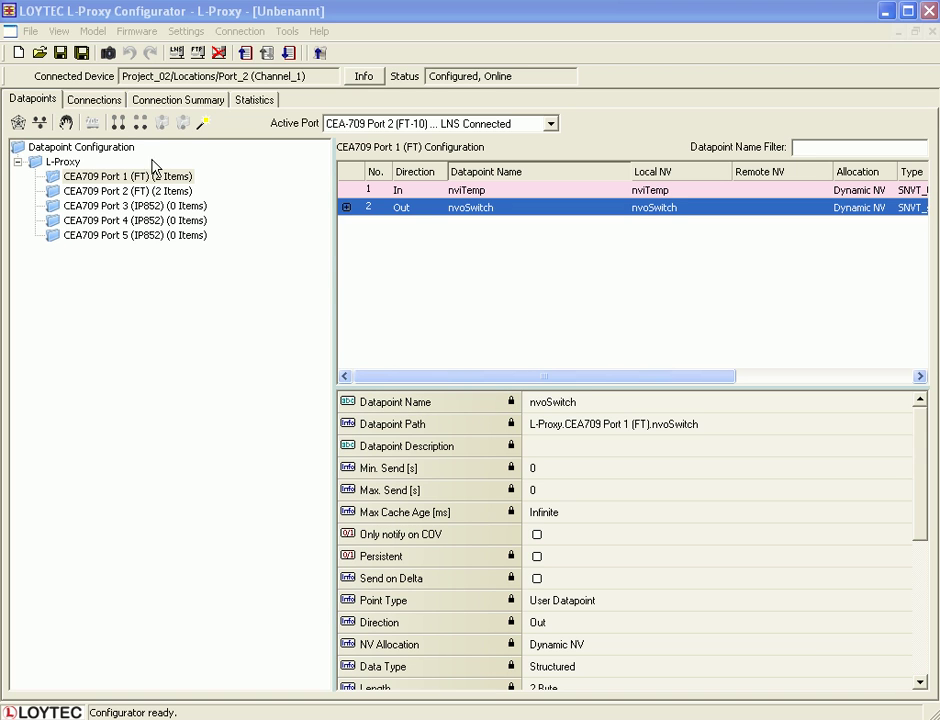
Step: In the Connections list, check nviSwitch's hub and nvoSwitch target, then nviTemp's hub
{"action": "left_click", "coordinate": [88, 100]}
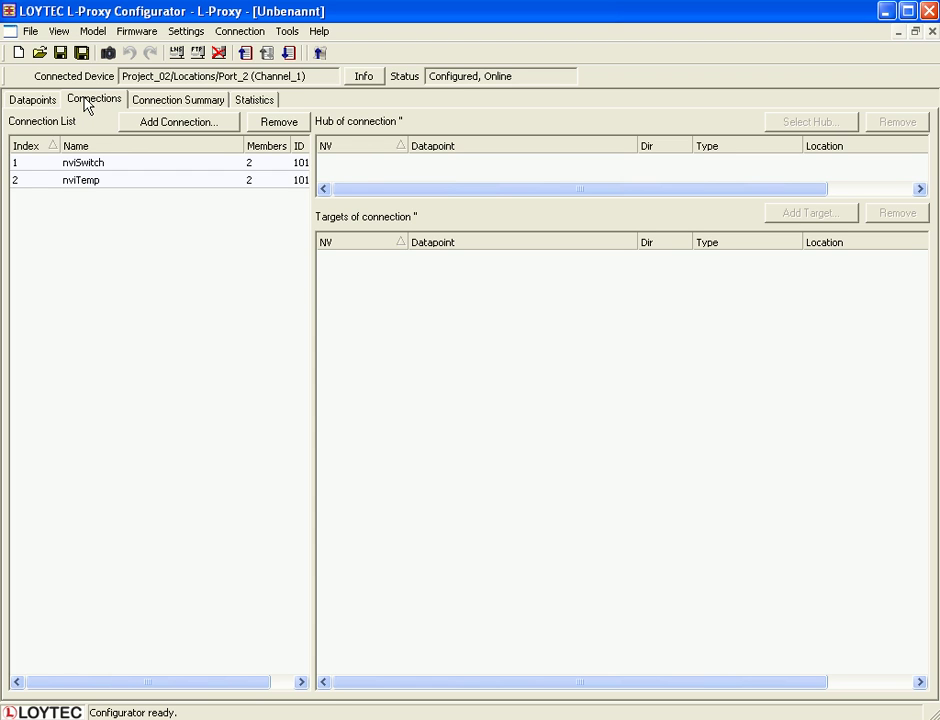
{"action": "left_click", "coordinate": [78, 167]}
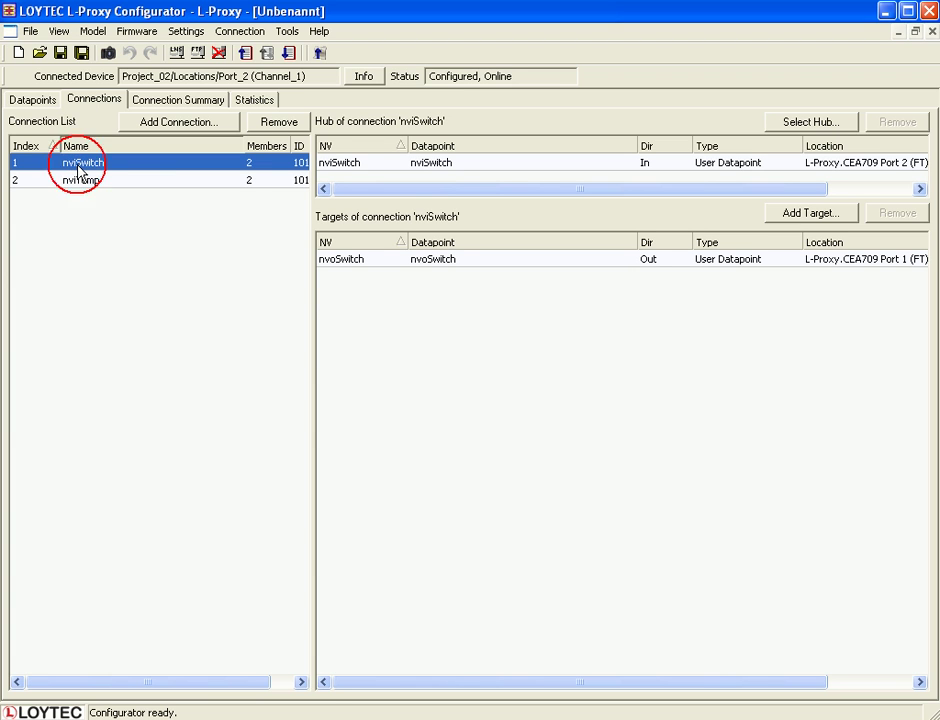
{"action": "left_click", "coordinate": [342, 171]}
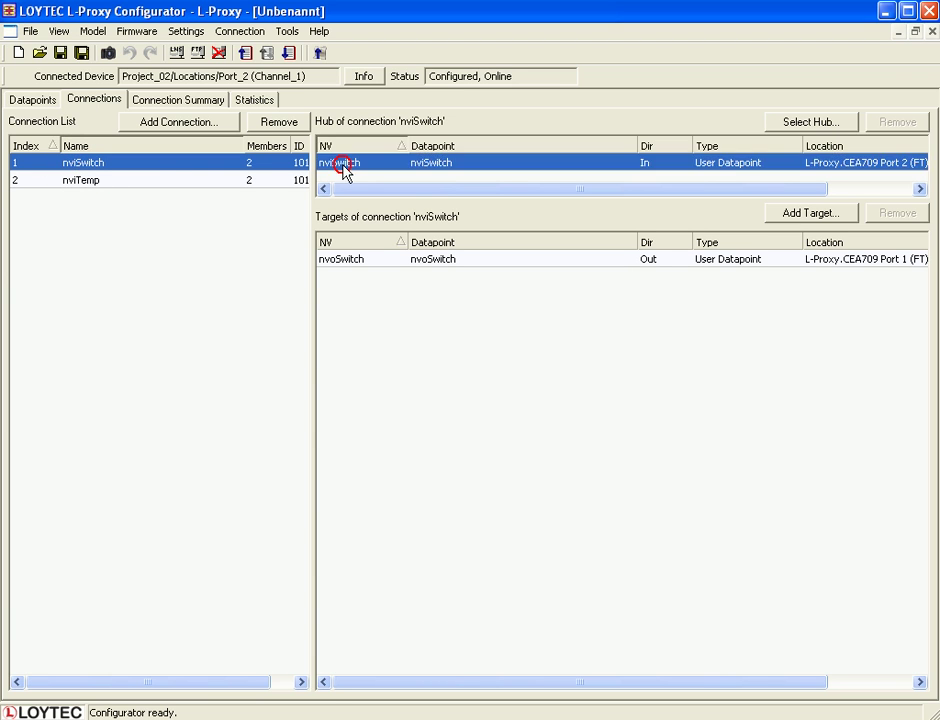
{"action": "left_click", "coordinate": [359, 261]}
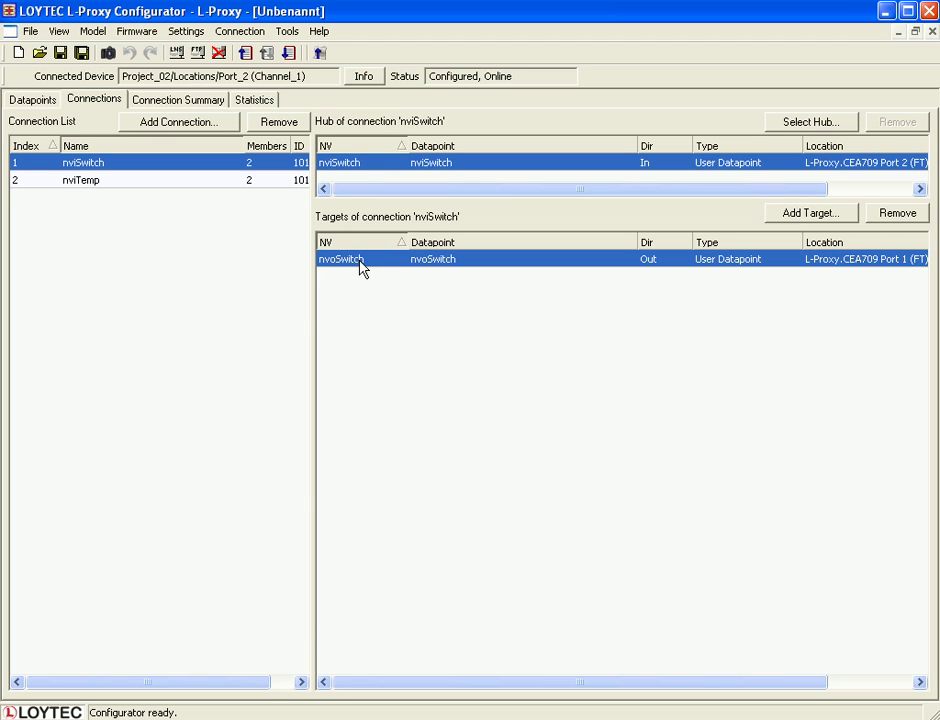
{"action": "left_click", "coordinate": [142, 190]}
{"action": "left_click", "coordinate": [326, 163]}
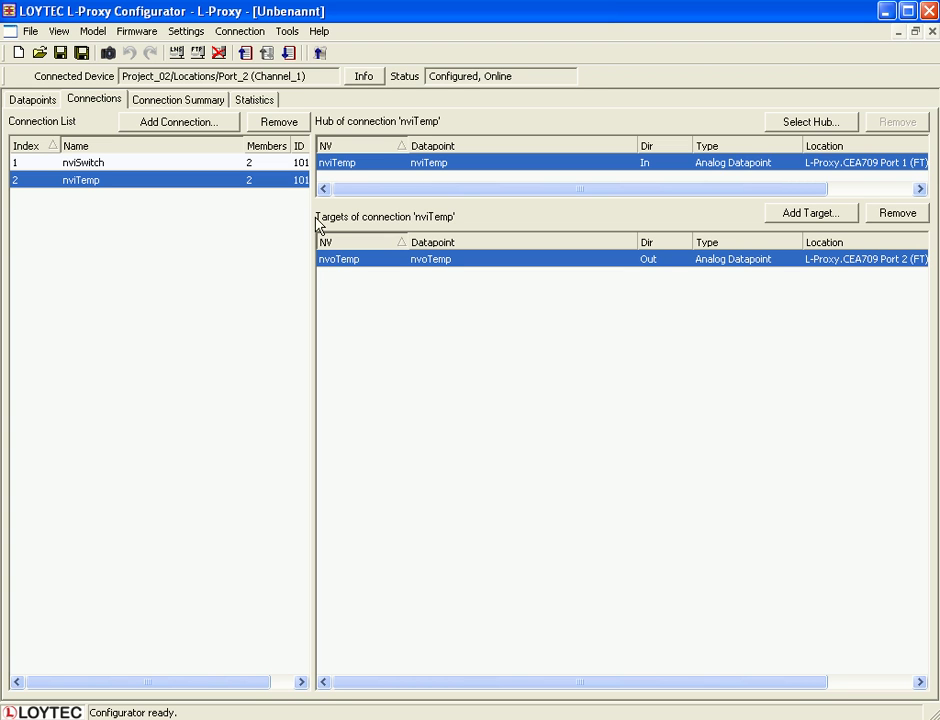
Step: Download the configuration with bindings to Port_2 and acknowledge the finished download
{"action": "left_click", "coordinate": [287, 54]}
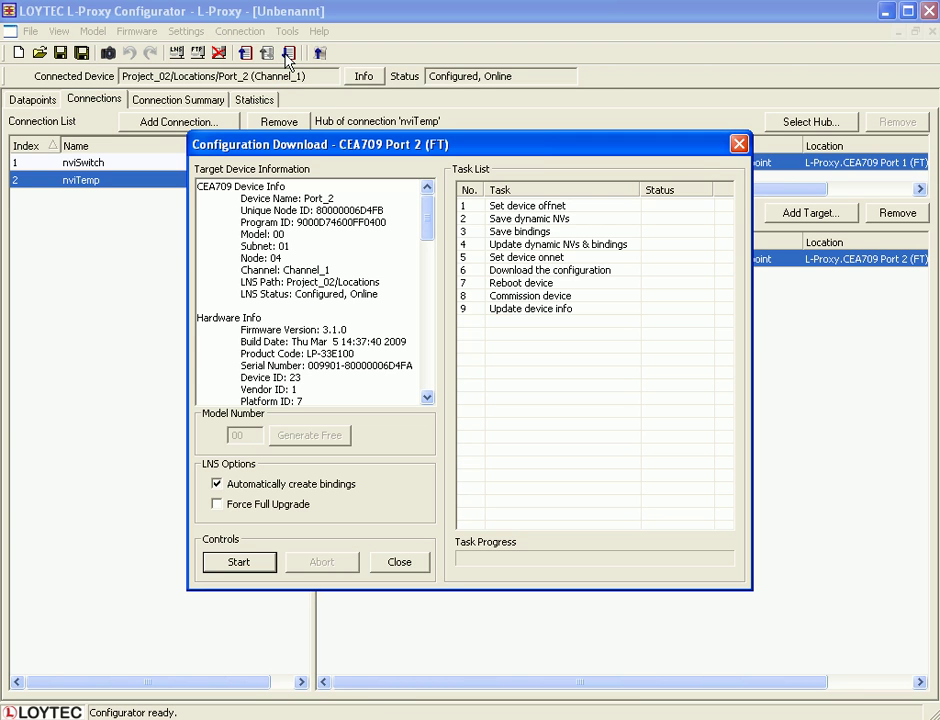
{"action": "left_click", "coordinate": [246, 563]}
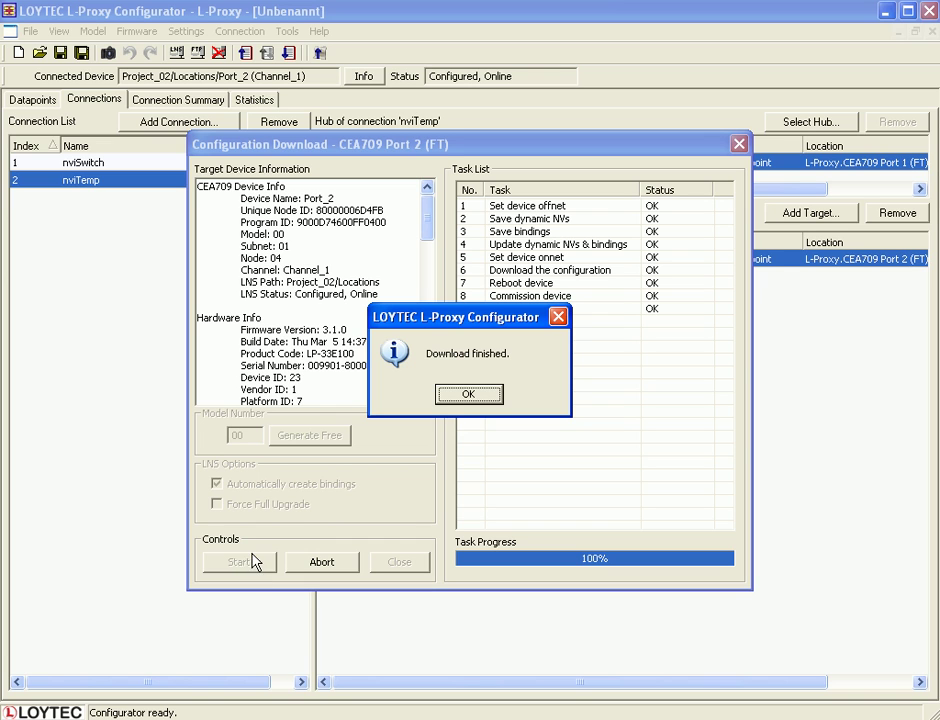
{"action": "left_click", "coordinate": [467, 395]}
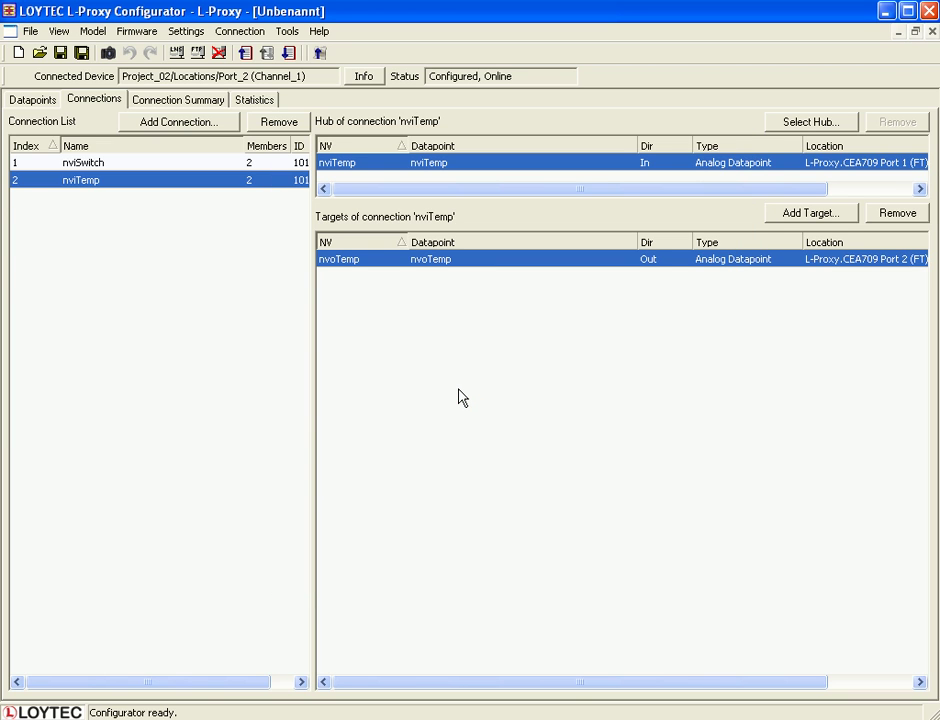